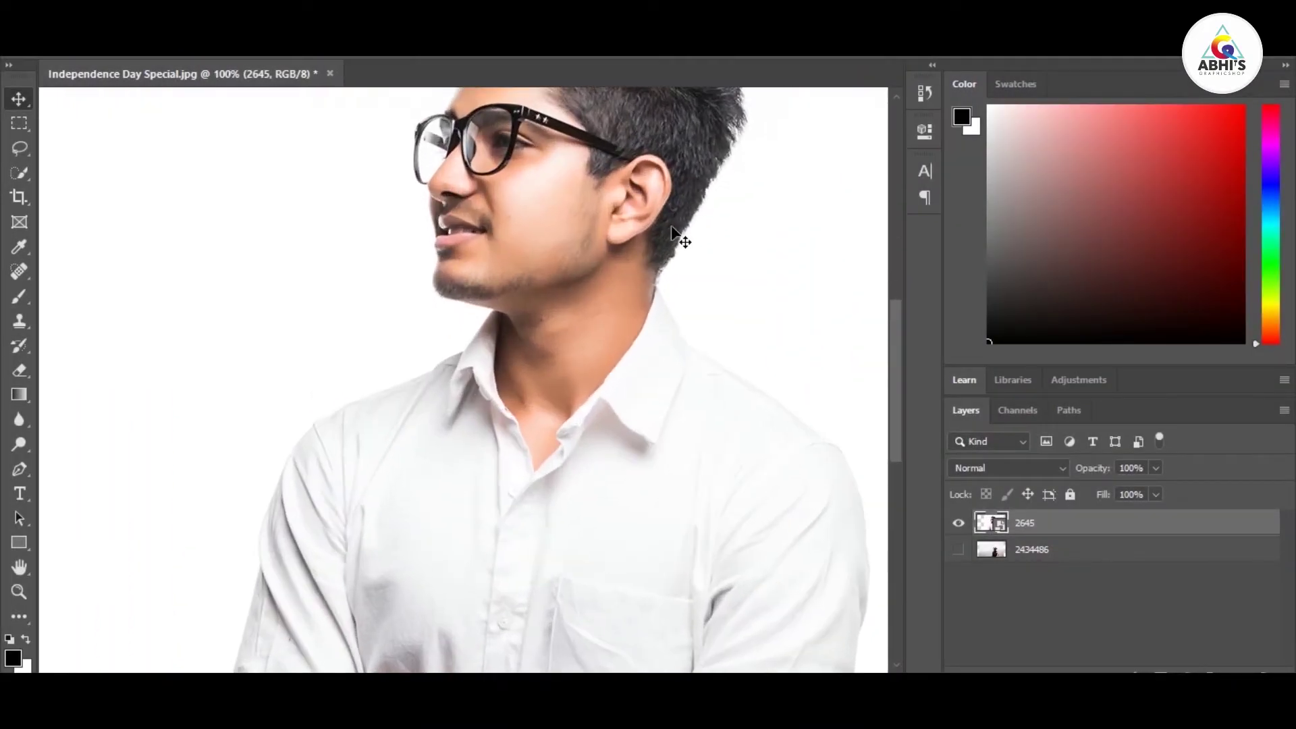
Drag the man's portrait layer 2645 lower on the canvas, ending with the Move tool active
left_click_drag(507, 205, 499, 279)
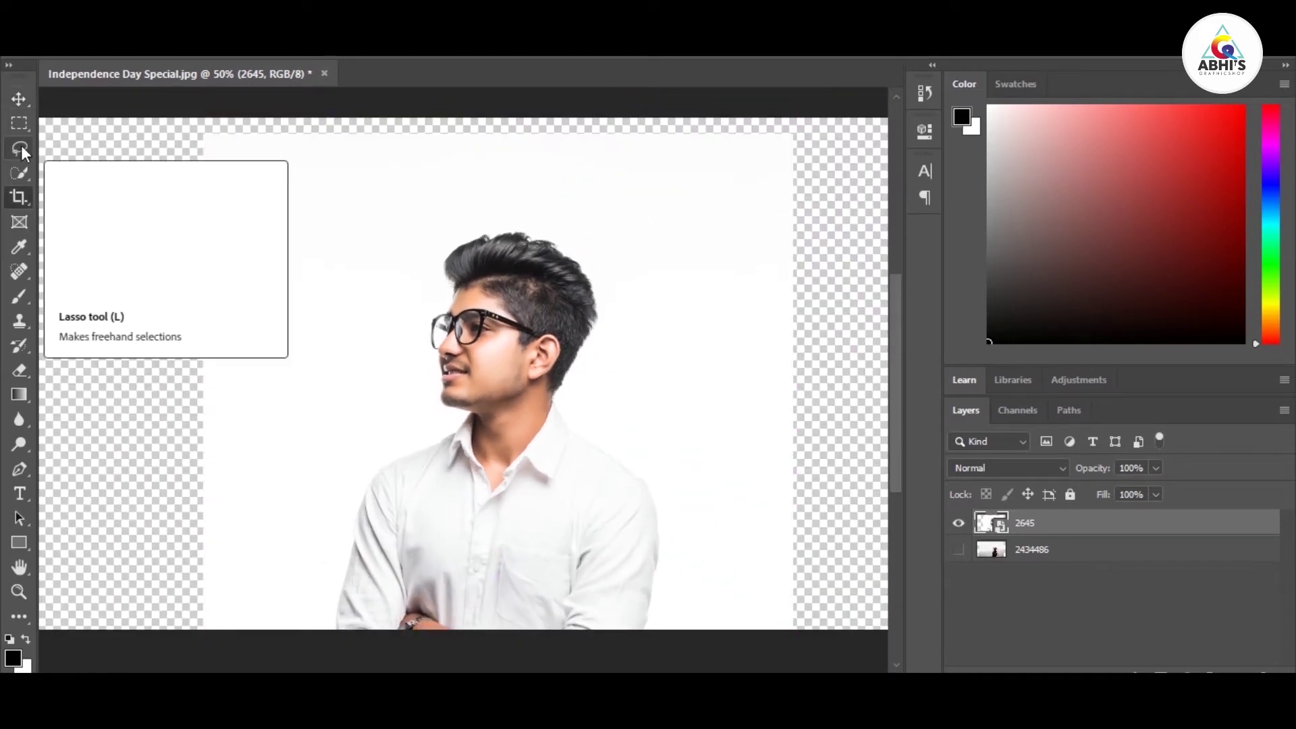
left_click(19, 196)
left_click(22, 98)
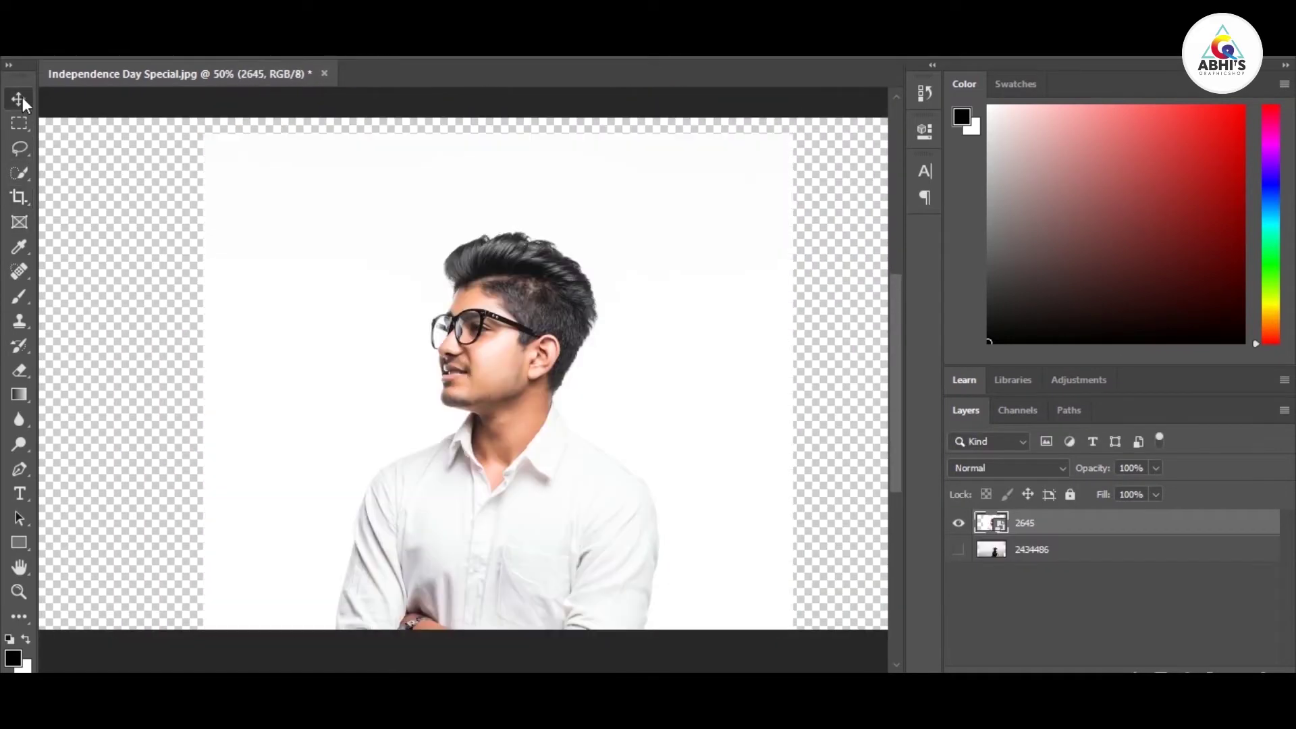
Quick-select the man's shirt, shoulders, face and hair, then zoom in closely
right_click(20, 170)
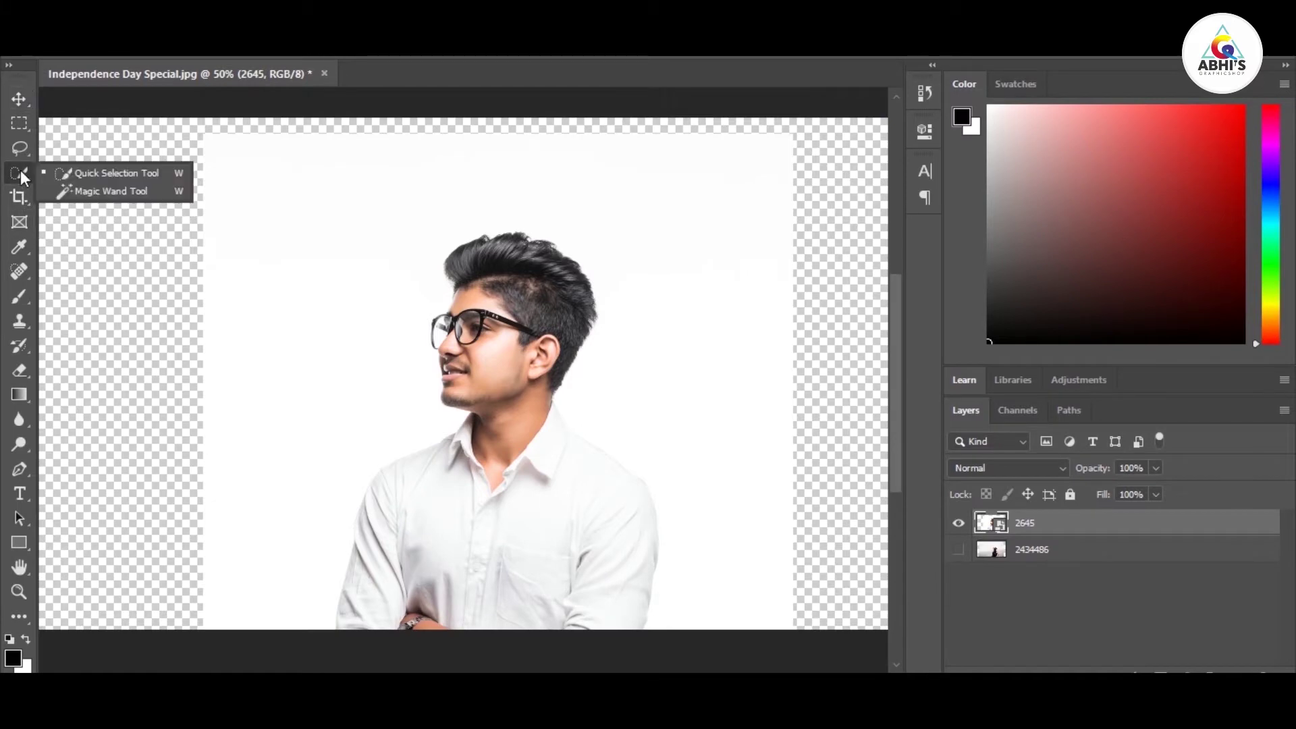
left_click(79, 172)
left_click_drag(398, 616, 564, 565)
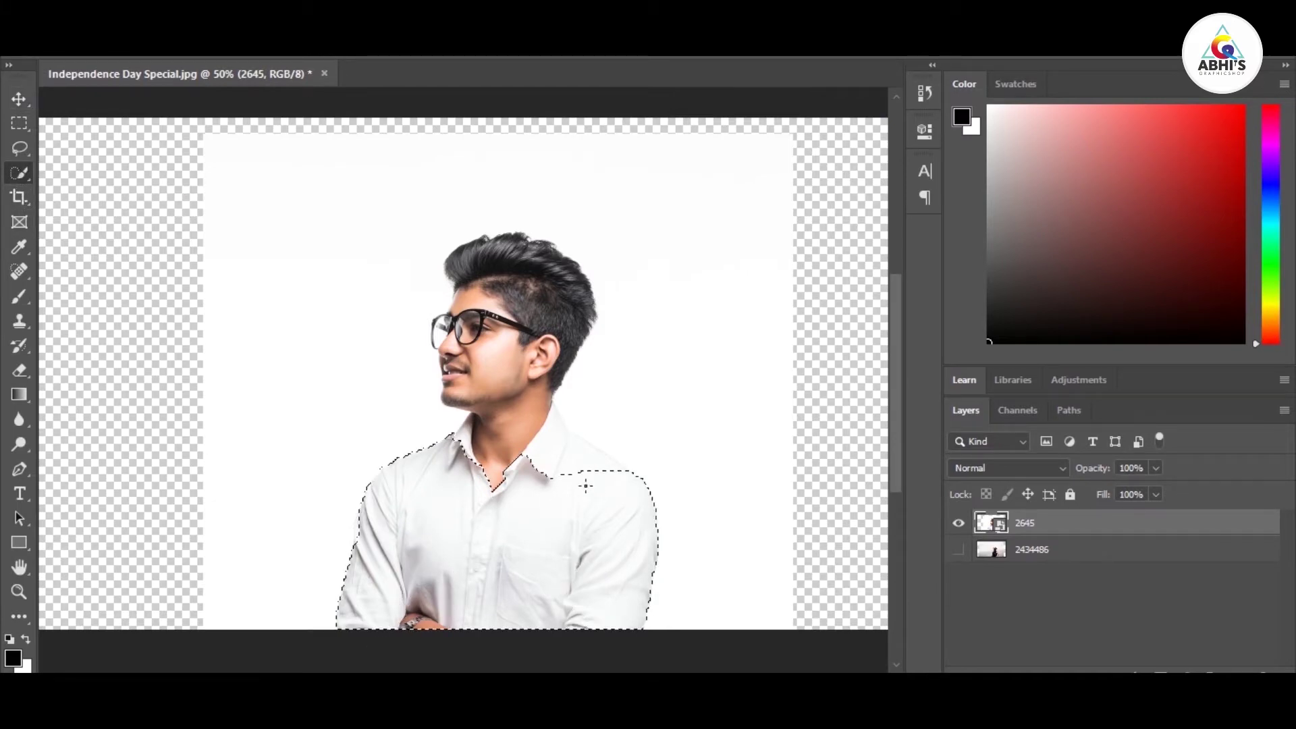
left_click_drag(585, 486, 473, 324)
key("ctrl+plus")
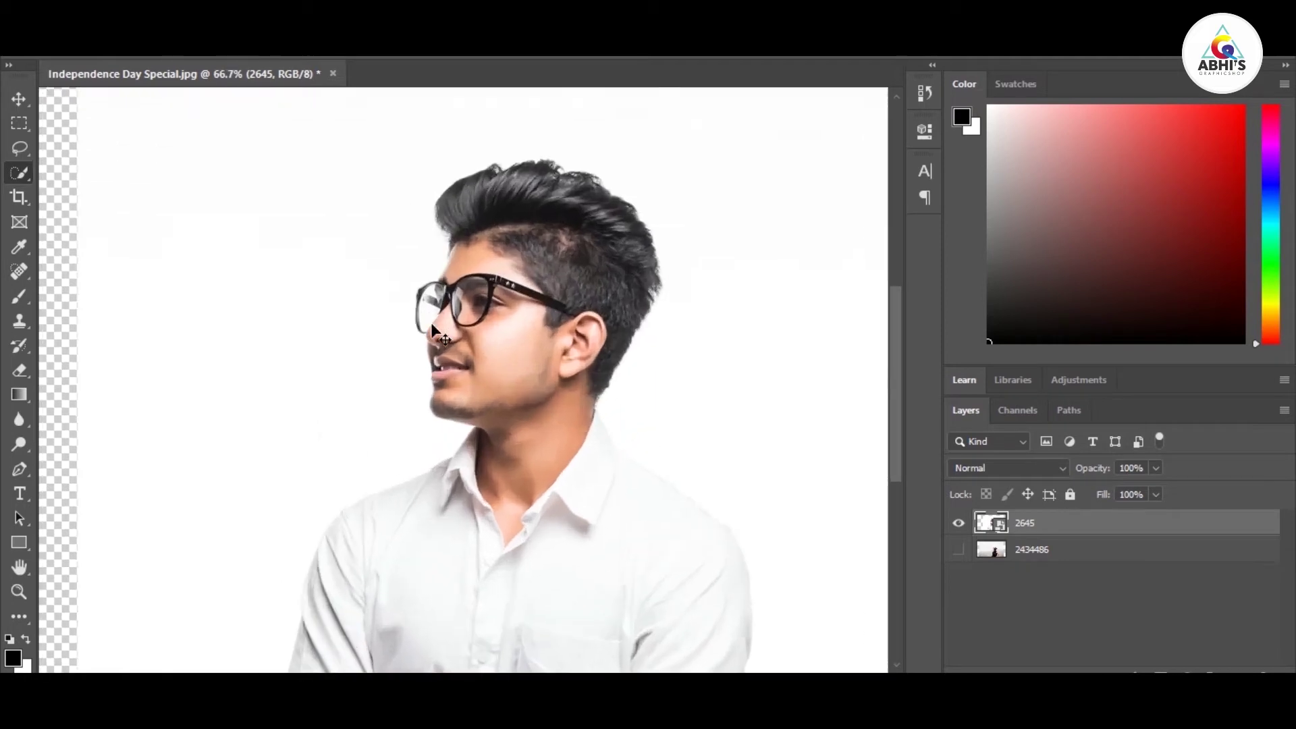
key("ctrl+plus")
key("ctrl+plus")
key("ctrl+plus")
Refine the selection around the lips, chin and shirt shoulder at high zoom
mouse_move(355, 361)
left_mouse_down()
mouse_move(455, 315)
mouse_move(452, 445)
left_mouse_up()
scroll(472, 348, "up", 2)
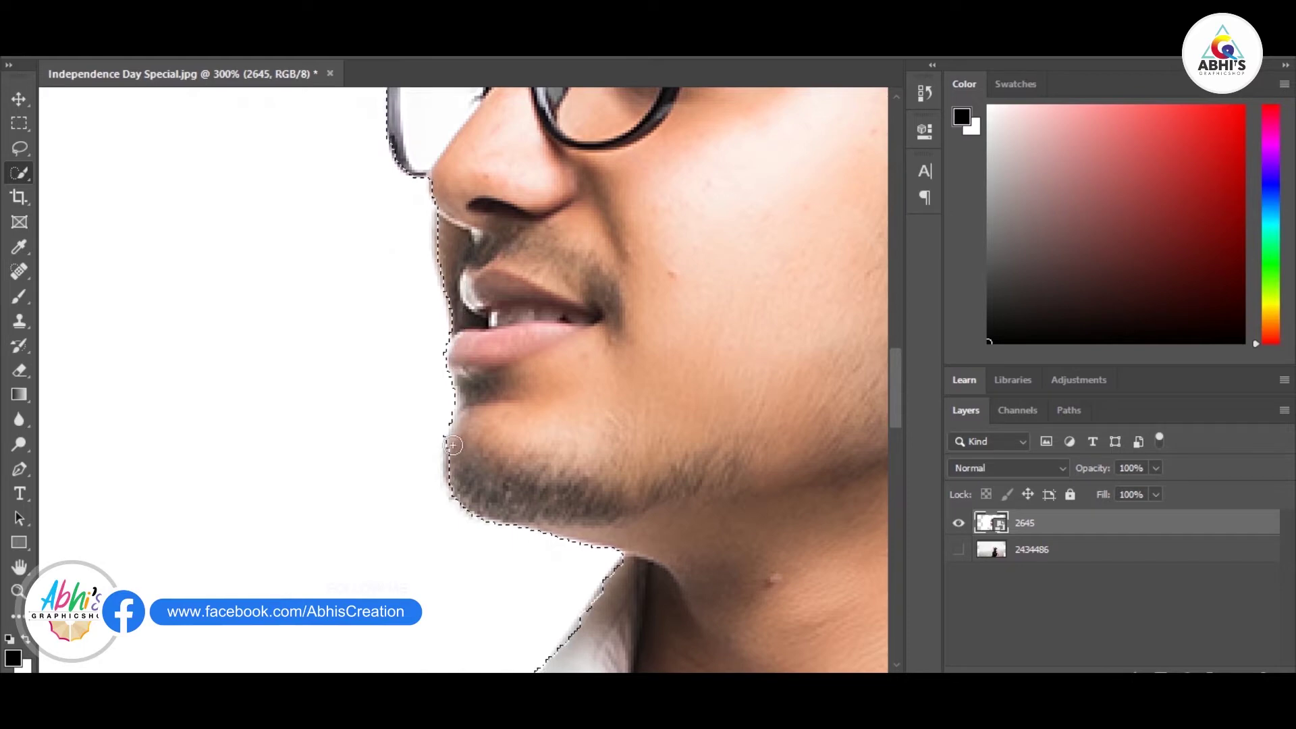
scroll(505, 467, "down", 5)
left_click_drag(101, 607, 579, 342)
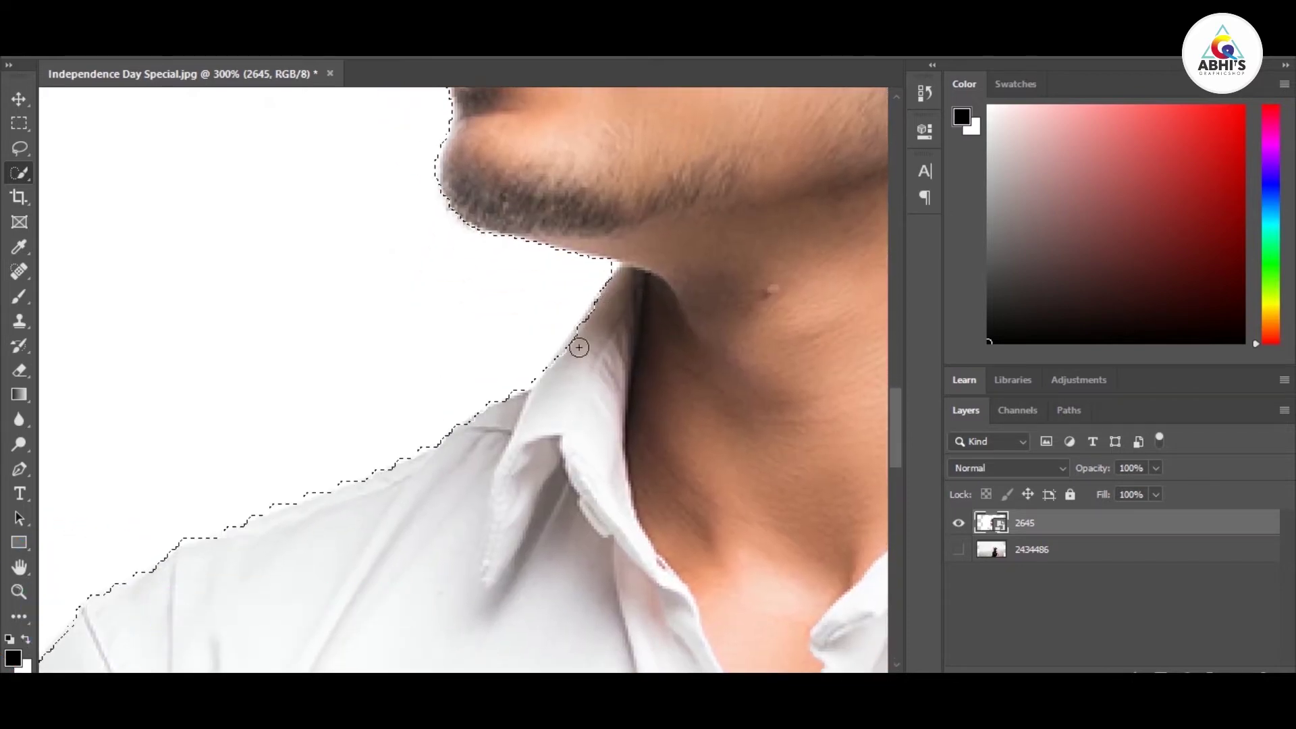
left_click_drag(81, 610, 355, 500)
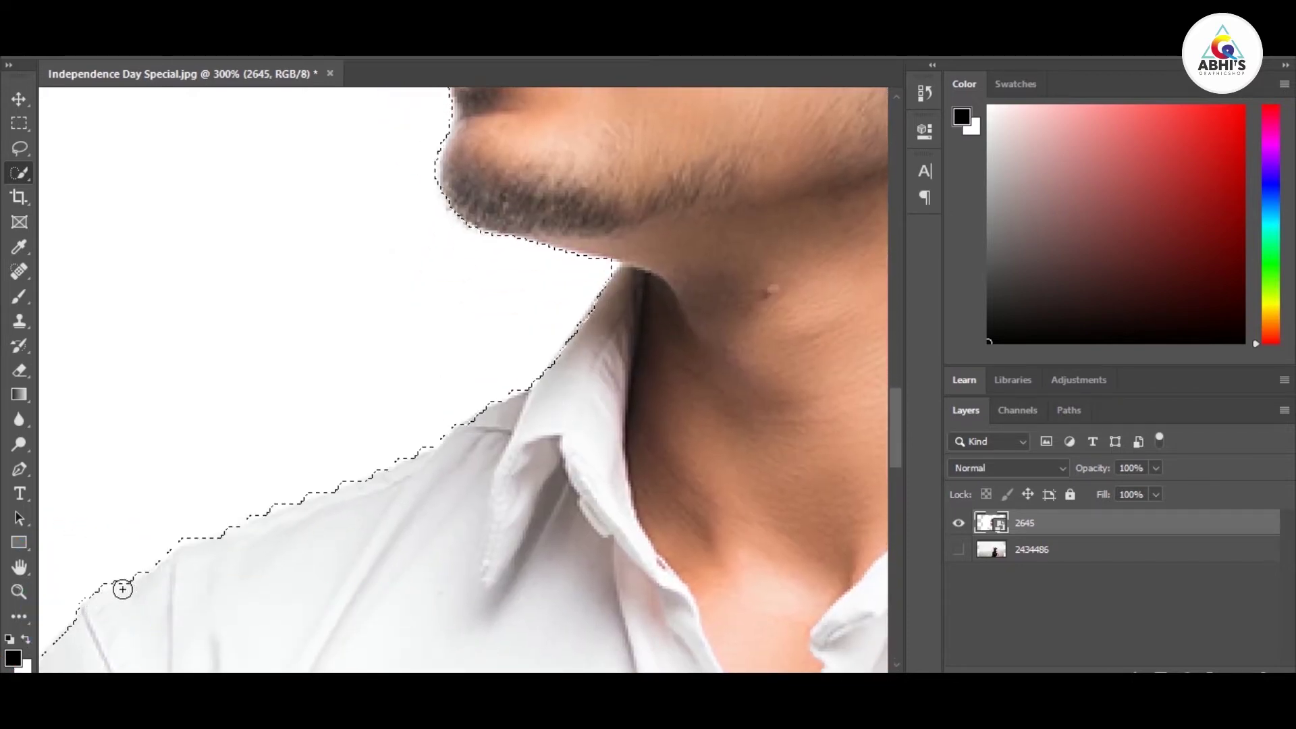
scroll(355, 500, "down", 5)
left_click_drag(550, 159, 290, 368)
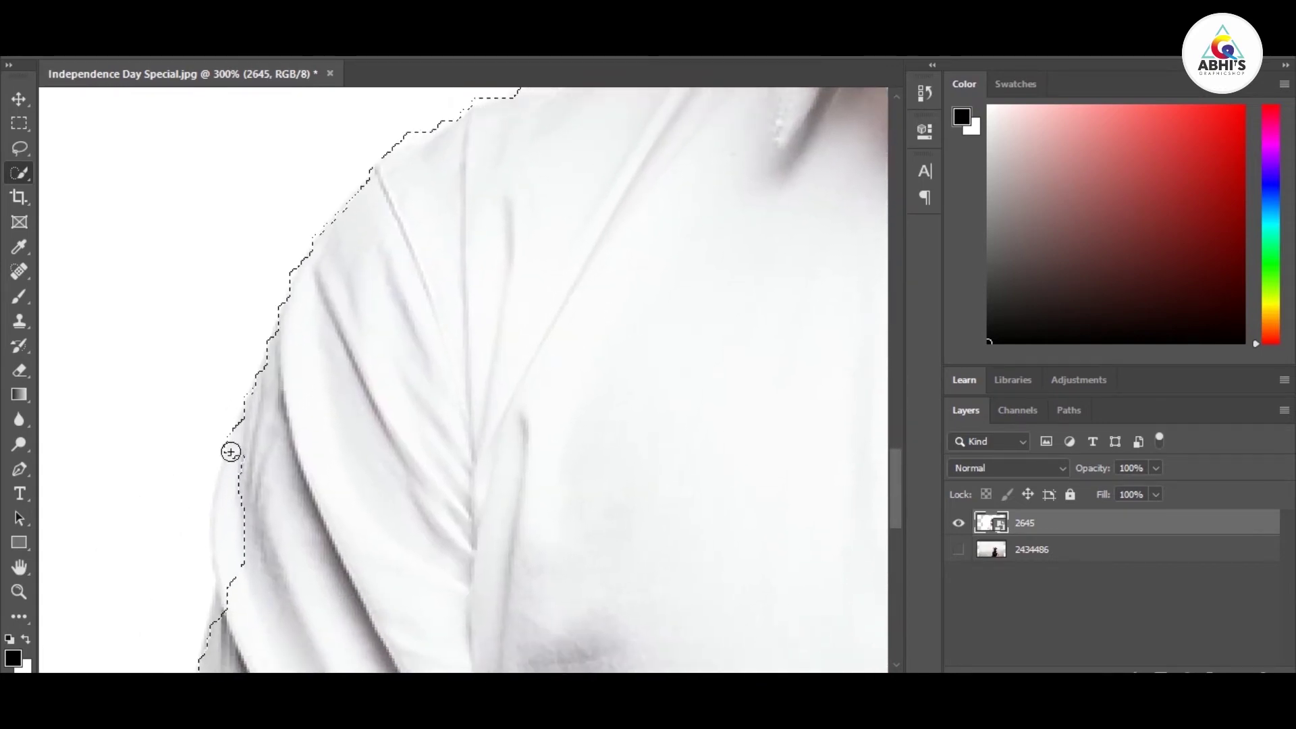
scroll(497, 492, "down", 5)
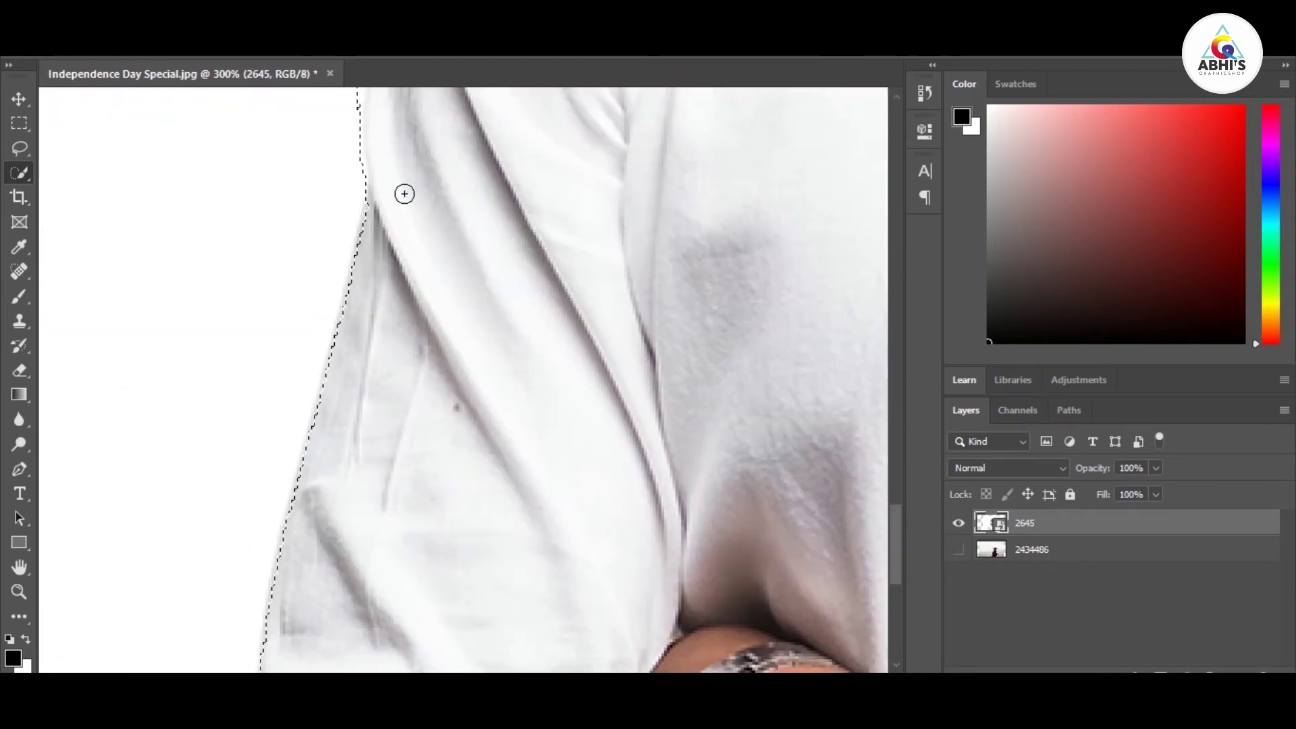
left_click_drag(402, 194, 346, 295)
scroll(295, 619, "right", 5)
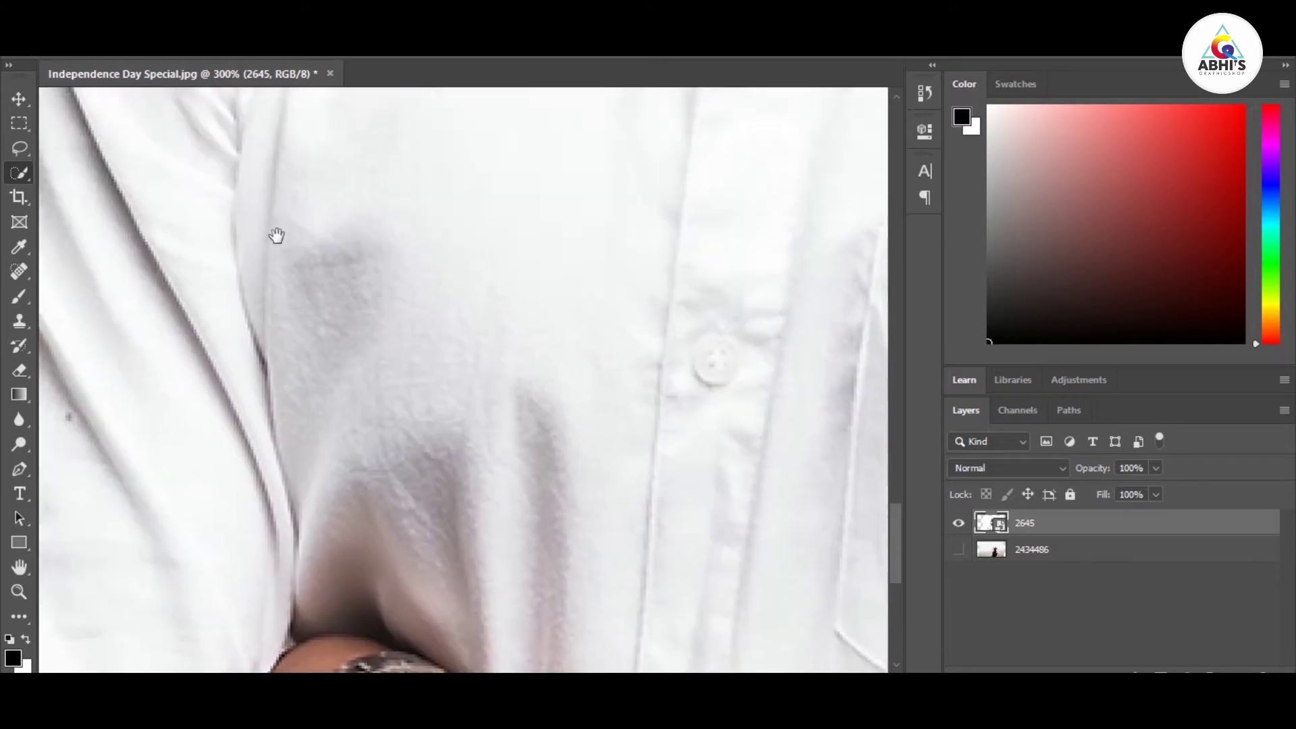
mouse_move(275, 234)
left_mouse_down()
mouse_move(429, 307)
mouse_move(318, 269)
mouse_move(492, 304)
left_mouse_up()
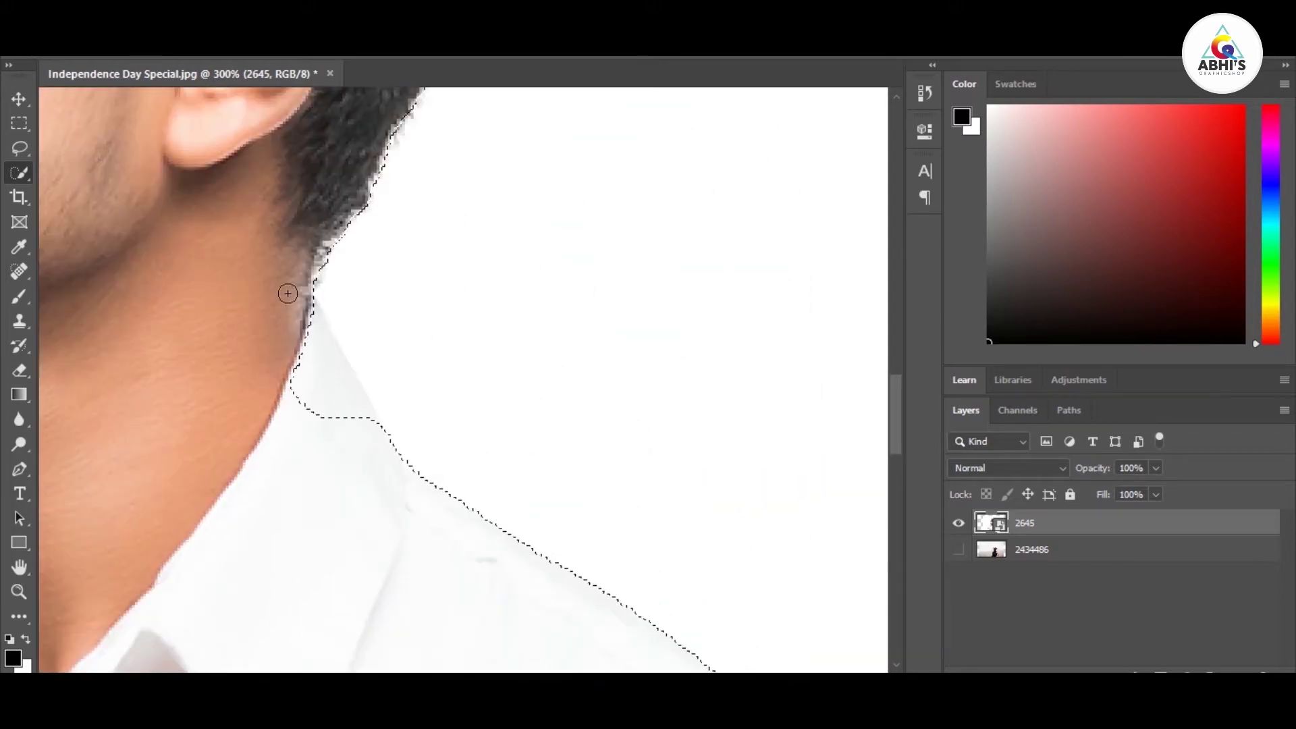
Extend the selection around the glasses edge, then zoom back out to see the whole man
scroll(387, 350, "up", 5)
scroll(361, 332, "up", 3)
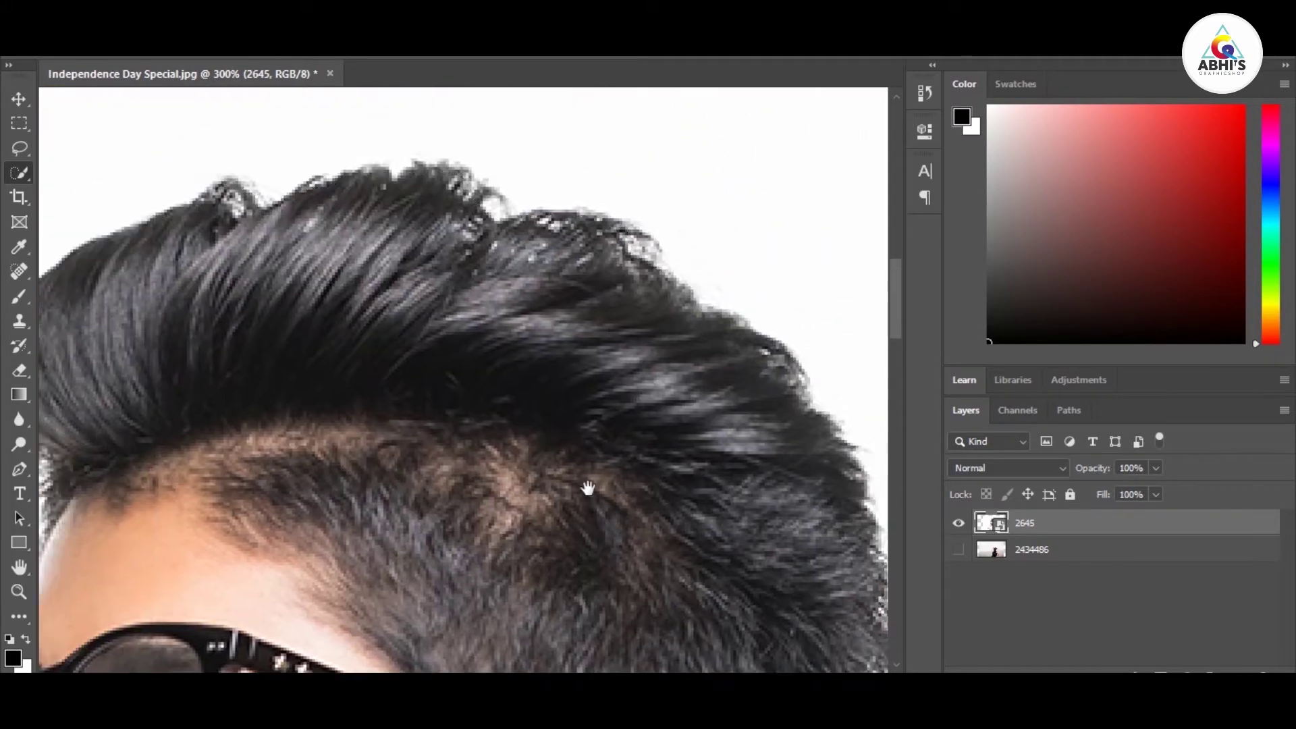
scroll(590, 489, "up", 1)
scroll(375, 145, "down", 5)
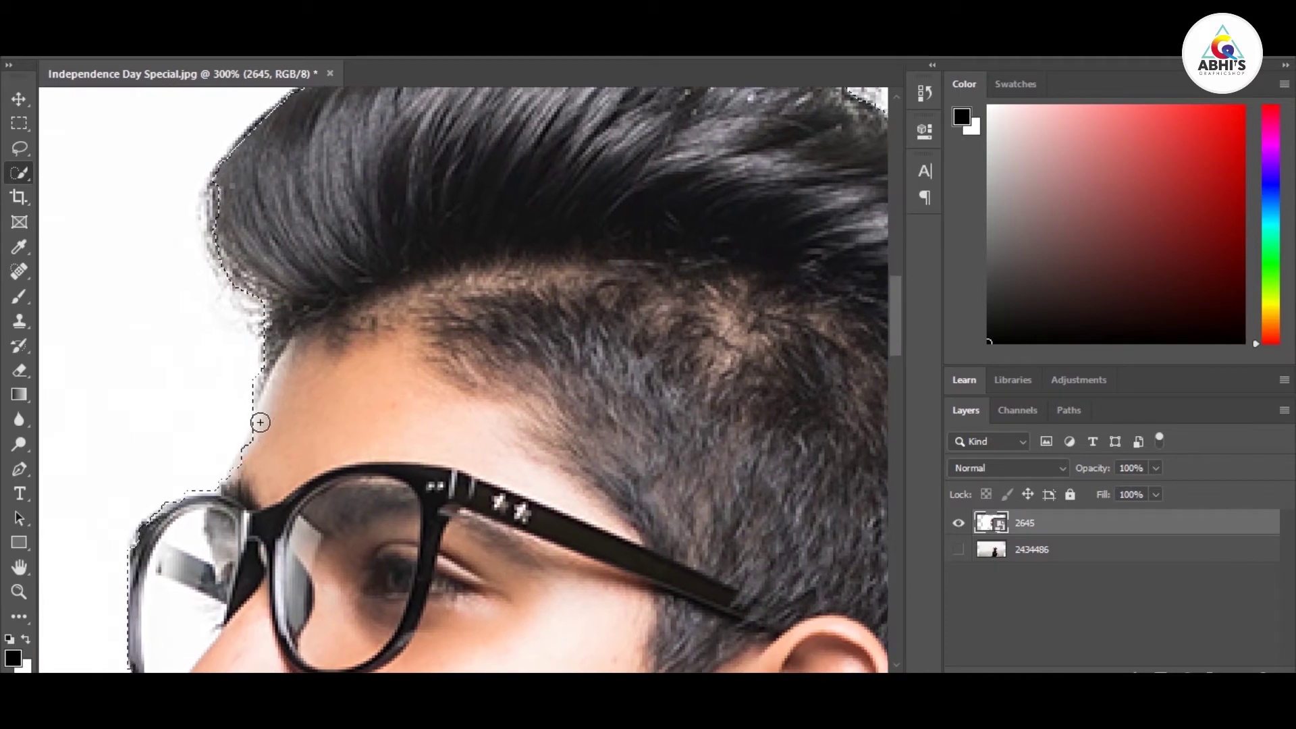
scroll(232, 490, "down", 3)
scroll(367, 223, "down", 2)
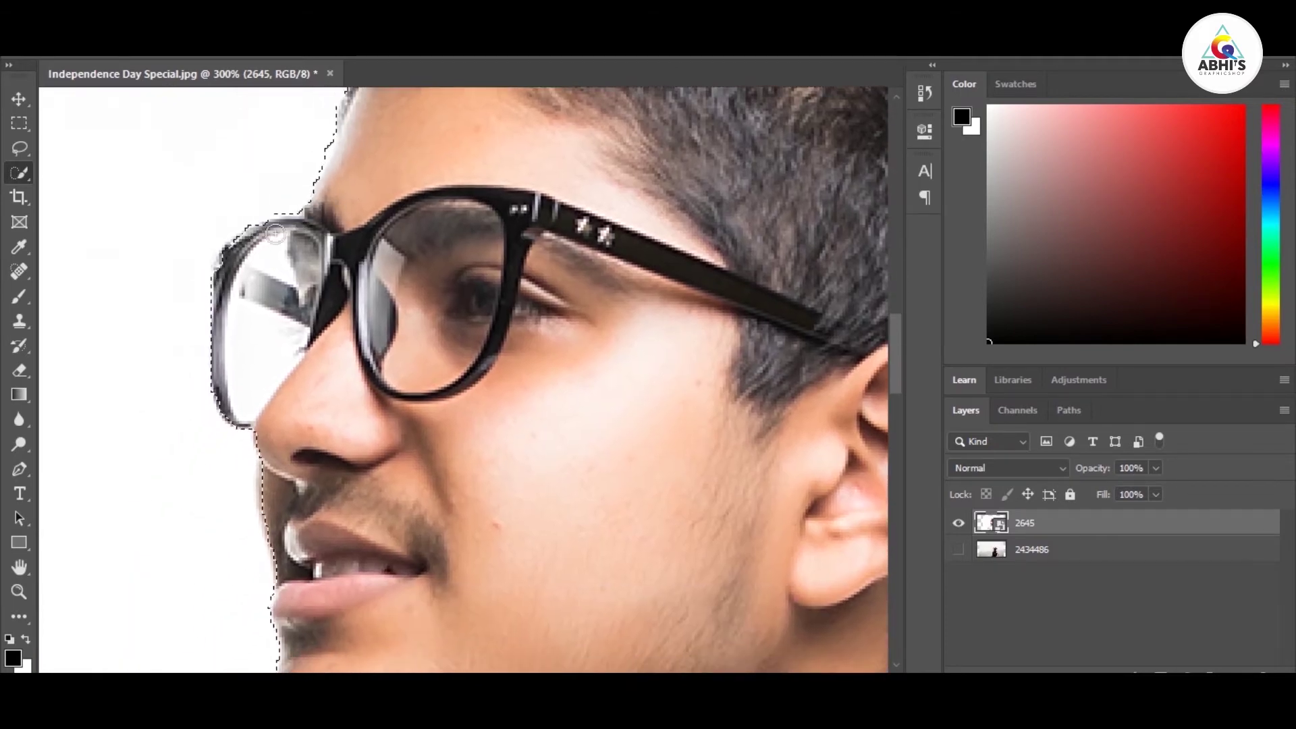
left_click_drag(218, 272, 268, 484)
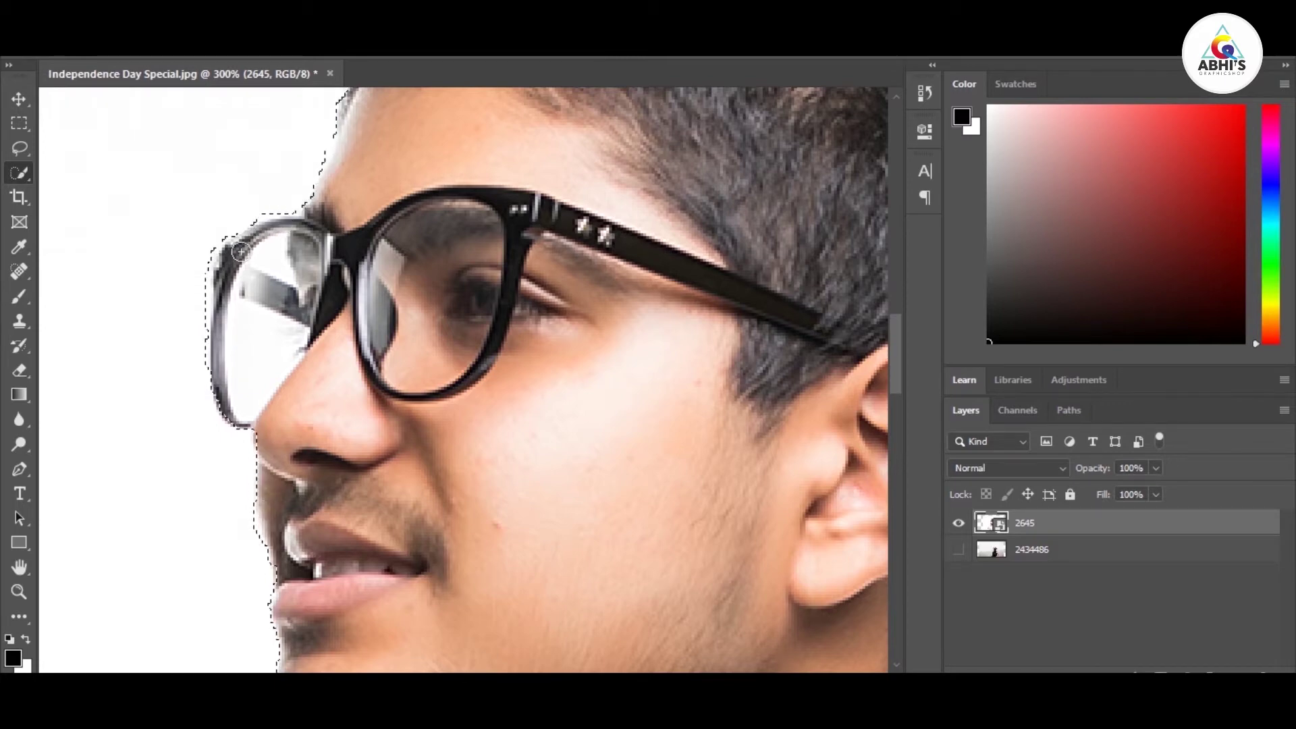
key("ctrl+minus")
key("ctrl+minus")
key("ctrl+minus")
key("ctrl+minus")
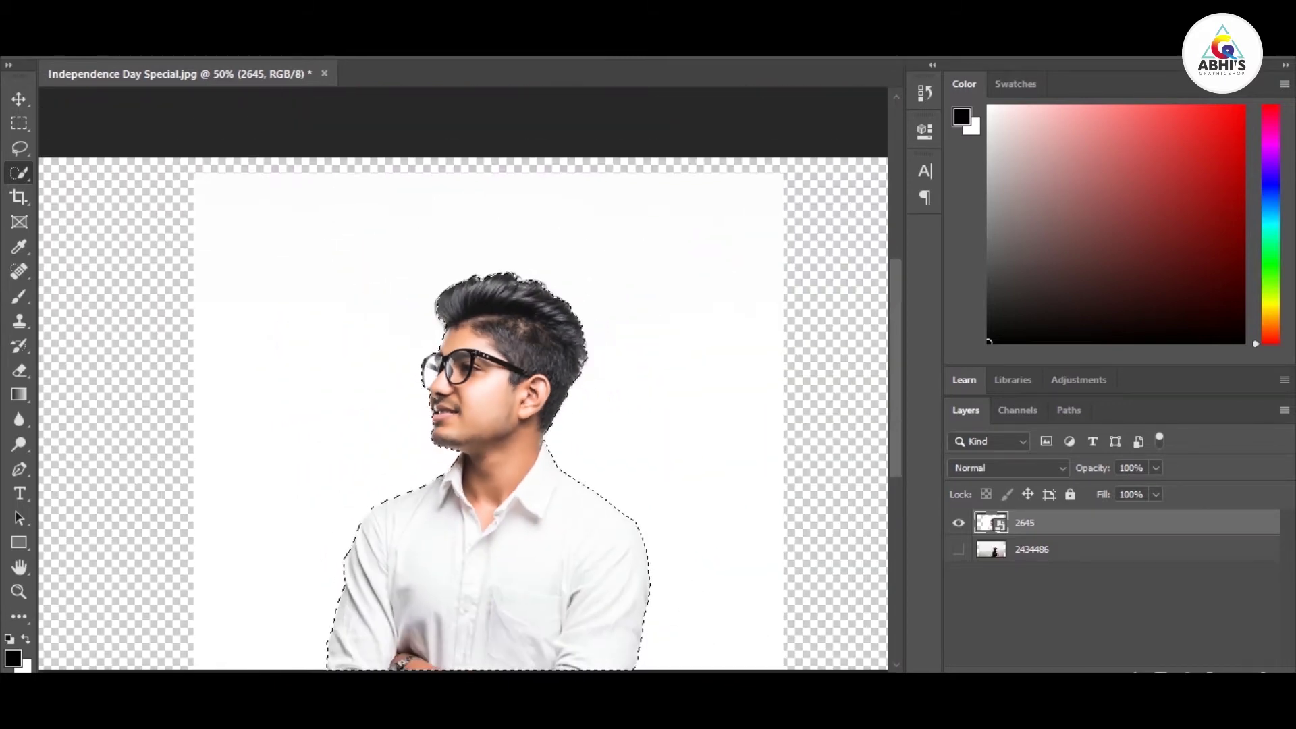
key("alt+s")
Refine the cut-out in Select and Mask with Decontaminate Colors, output as a new layer with layer mask
left_click(274, 263)
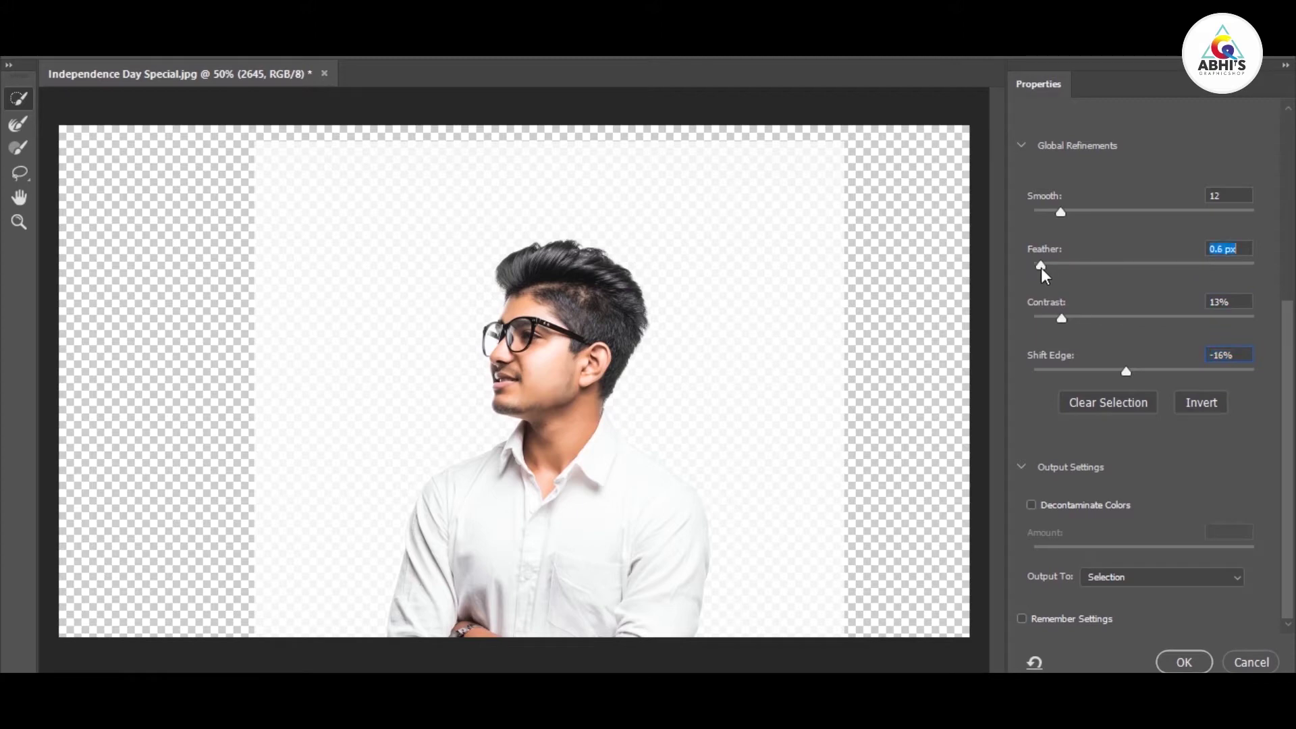
left_click(1092, 503)
left_click(1172, 665)
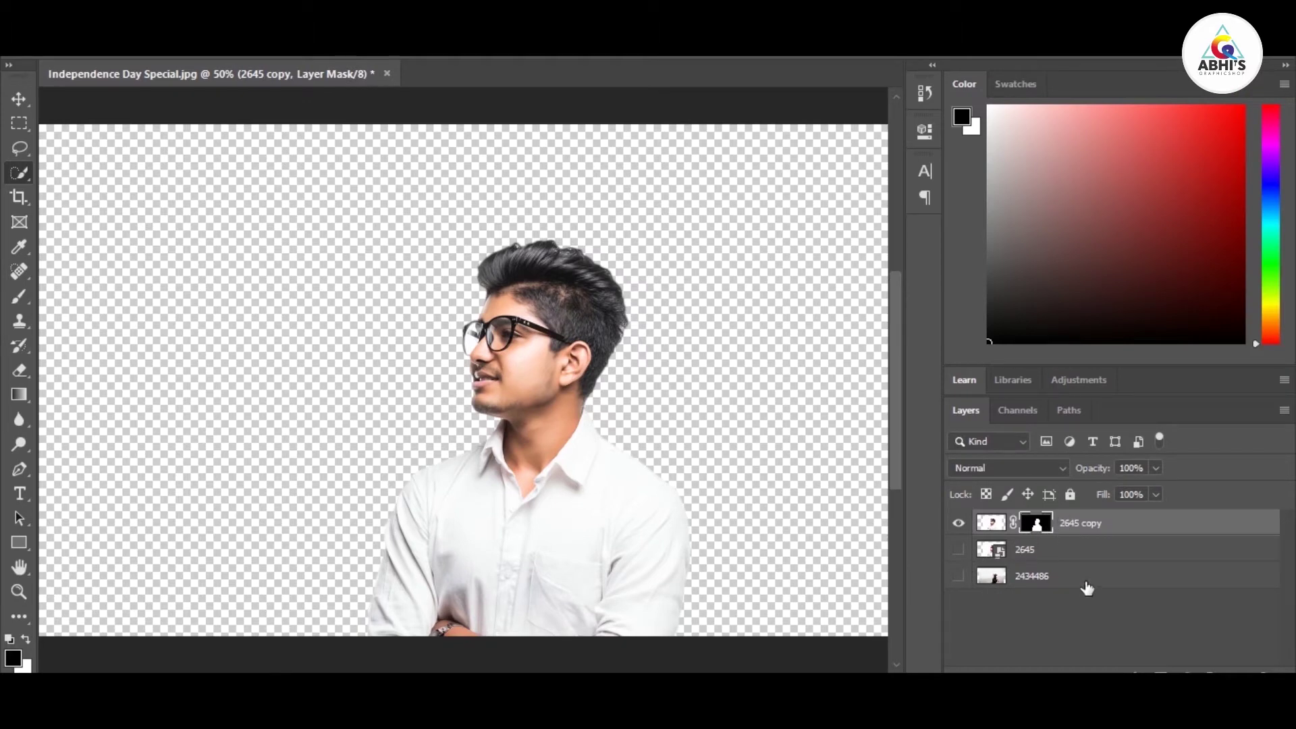
left_click(1080, 579)
Delete layer 2434486 and add a Black & White adjustment clipped to 2645 copy
key("Delete")
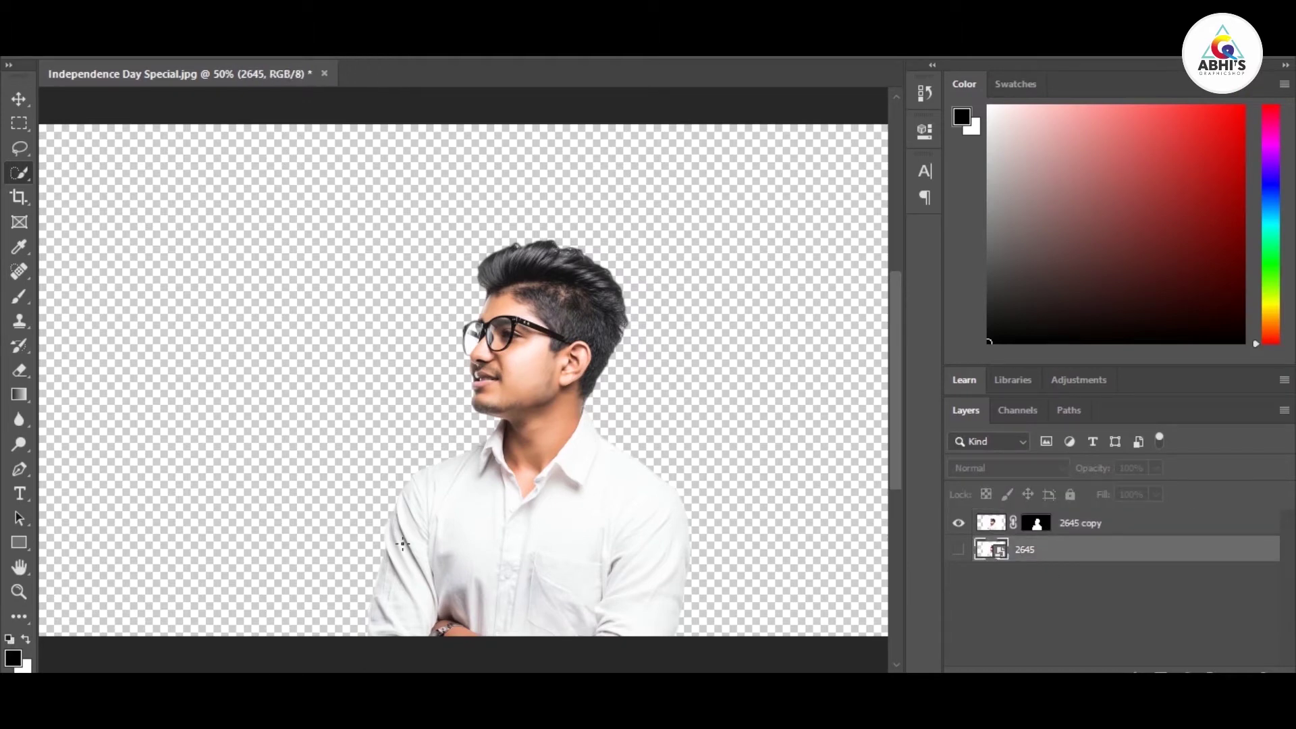
key("alt+bracketright")
left_click(1207, 671)
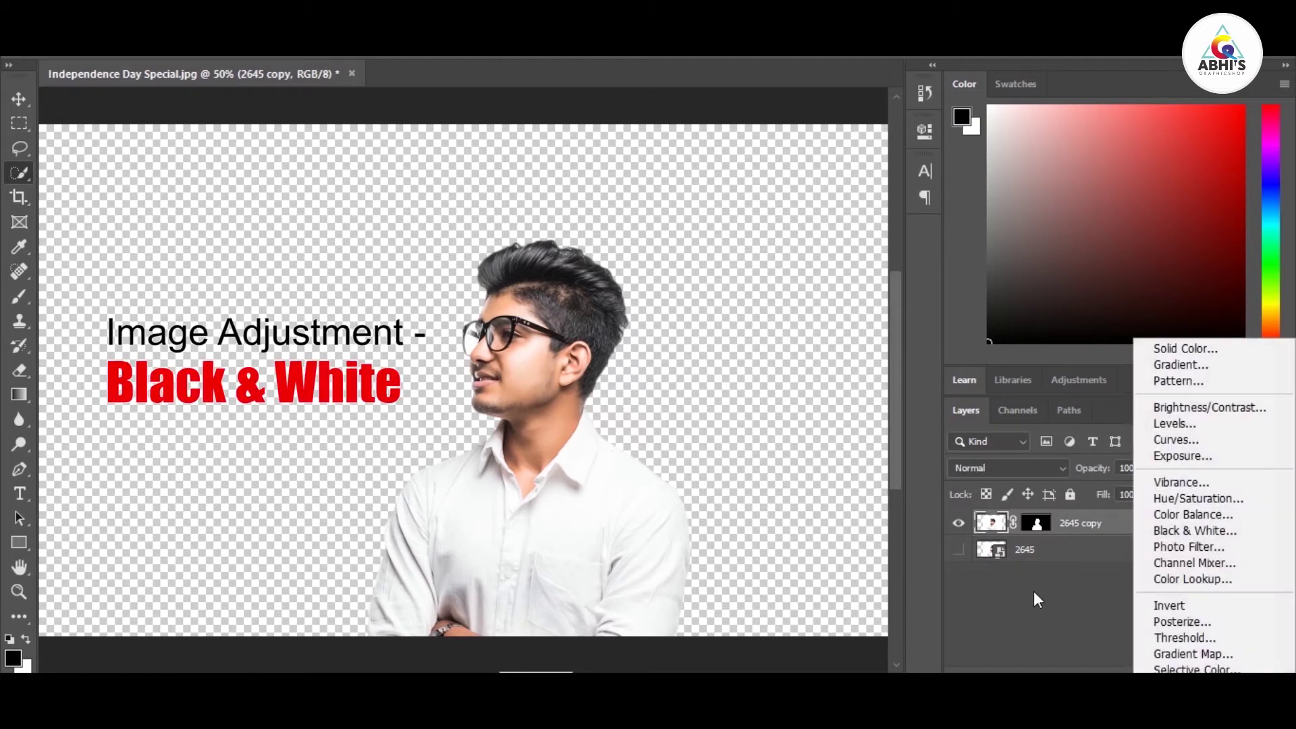
left_click(1189, 533)
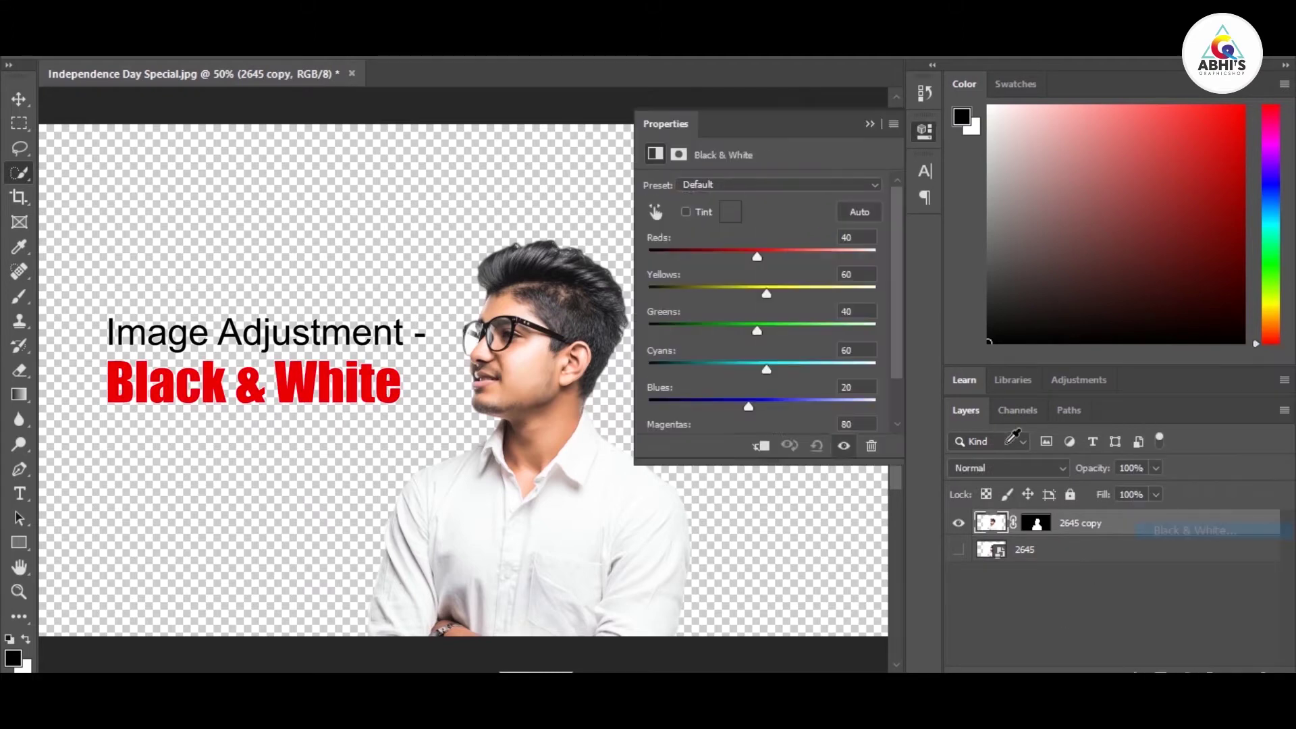
left_click(759, 447)
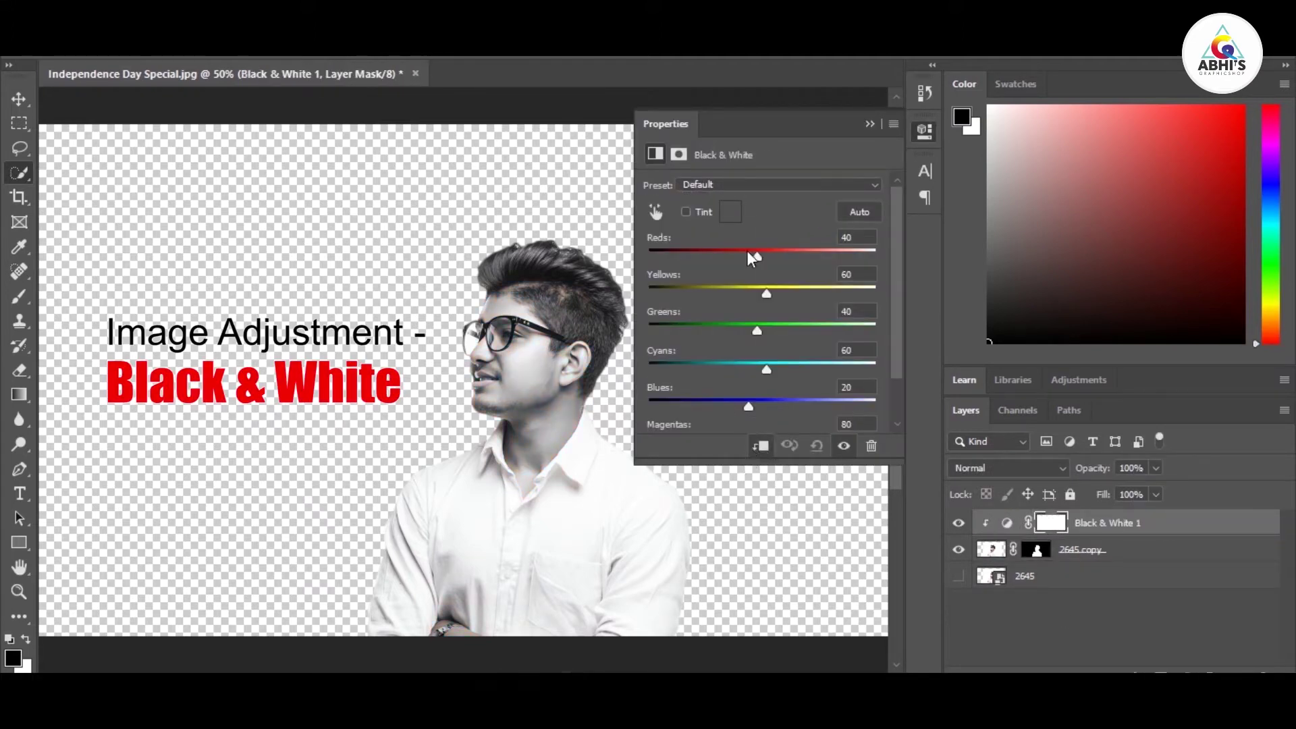
left_click(871, 124)
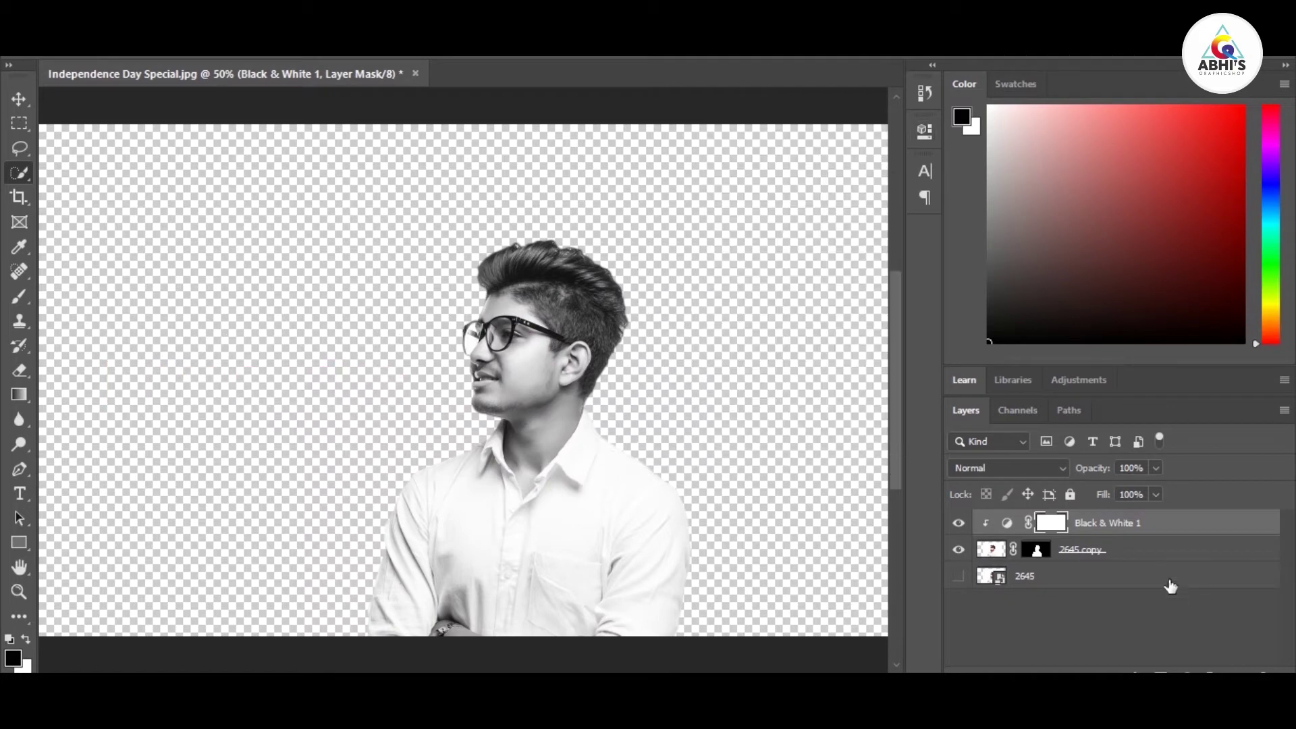
left_click(1164, 577)
left_click(1208, 672)
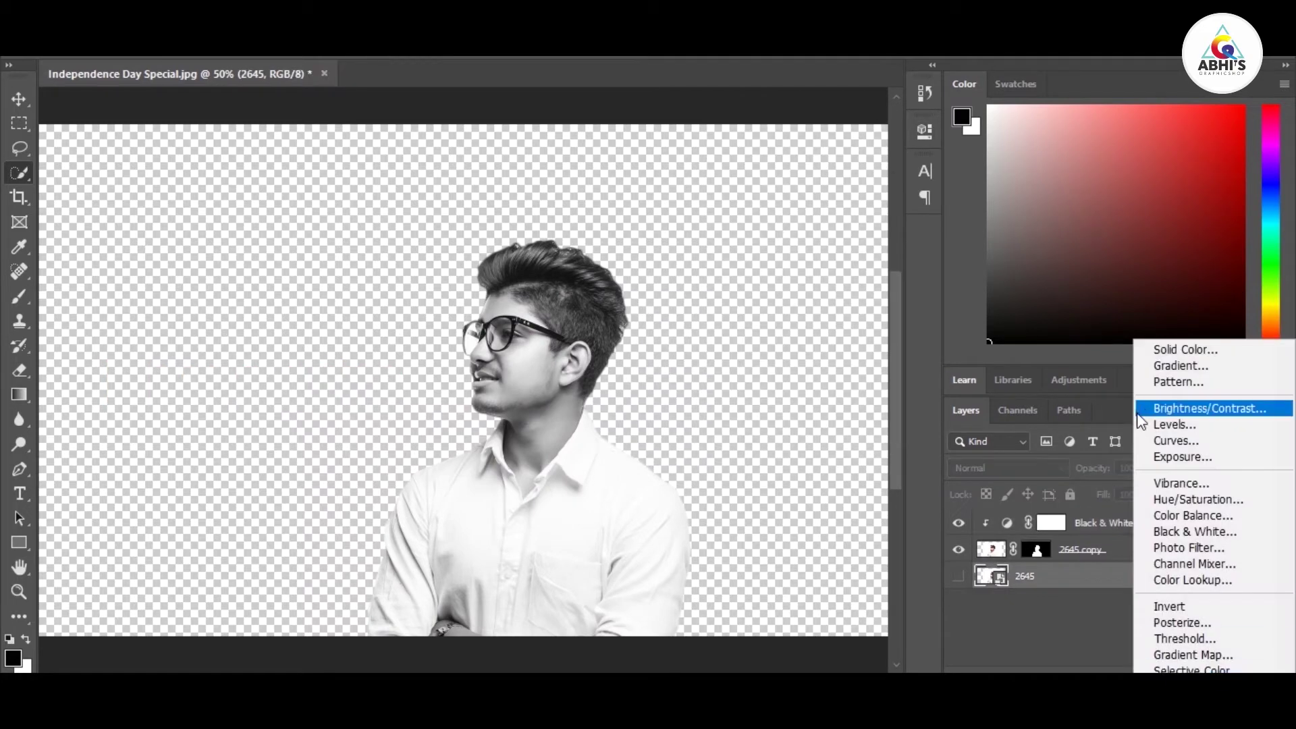
Add a Solid Color fill layer in #fafafa sampled from the white shirt
left_click(1160, 346)
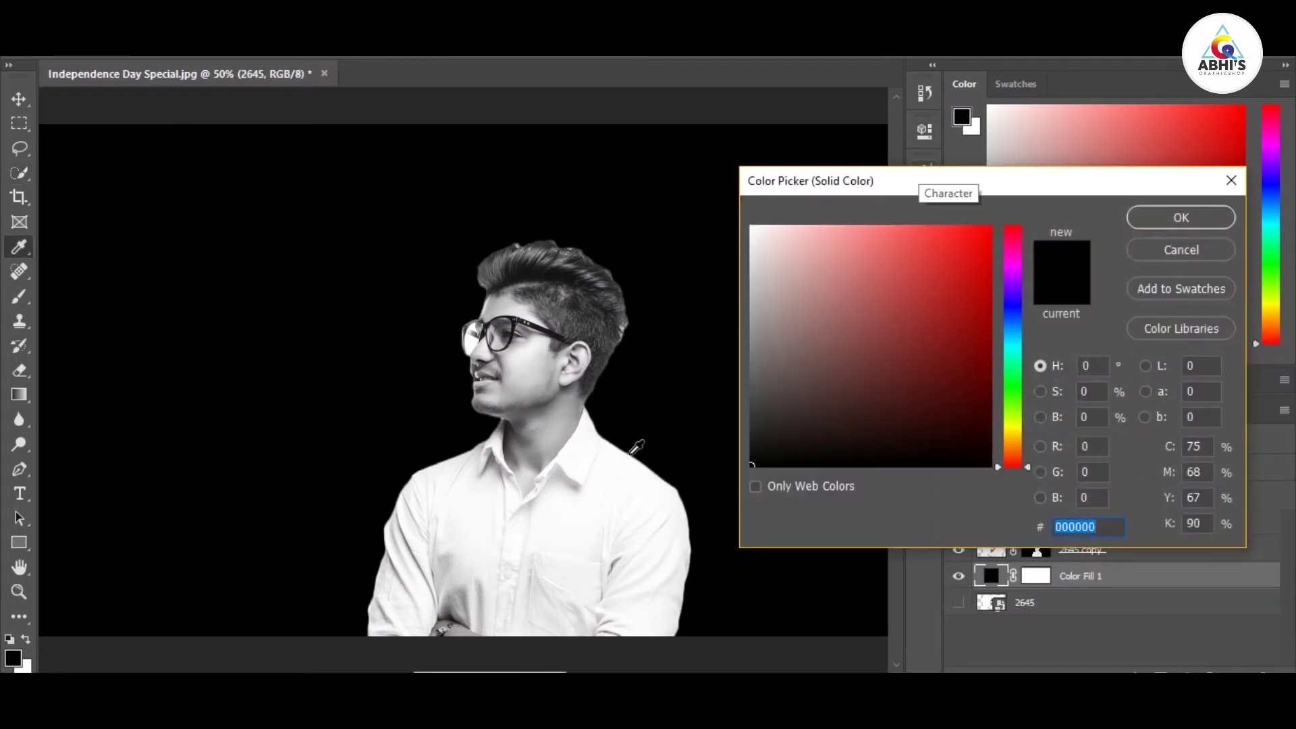
left_click(590, 456)
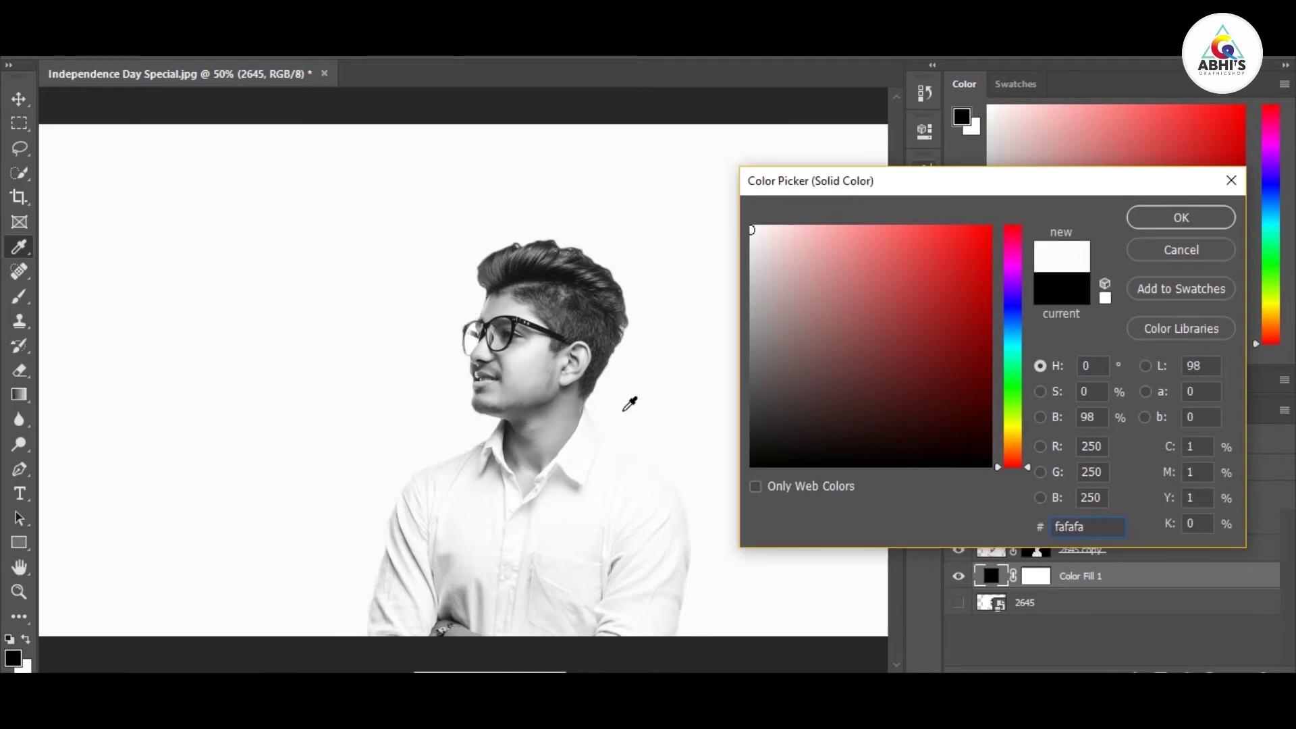
left_click(1181, 219)
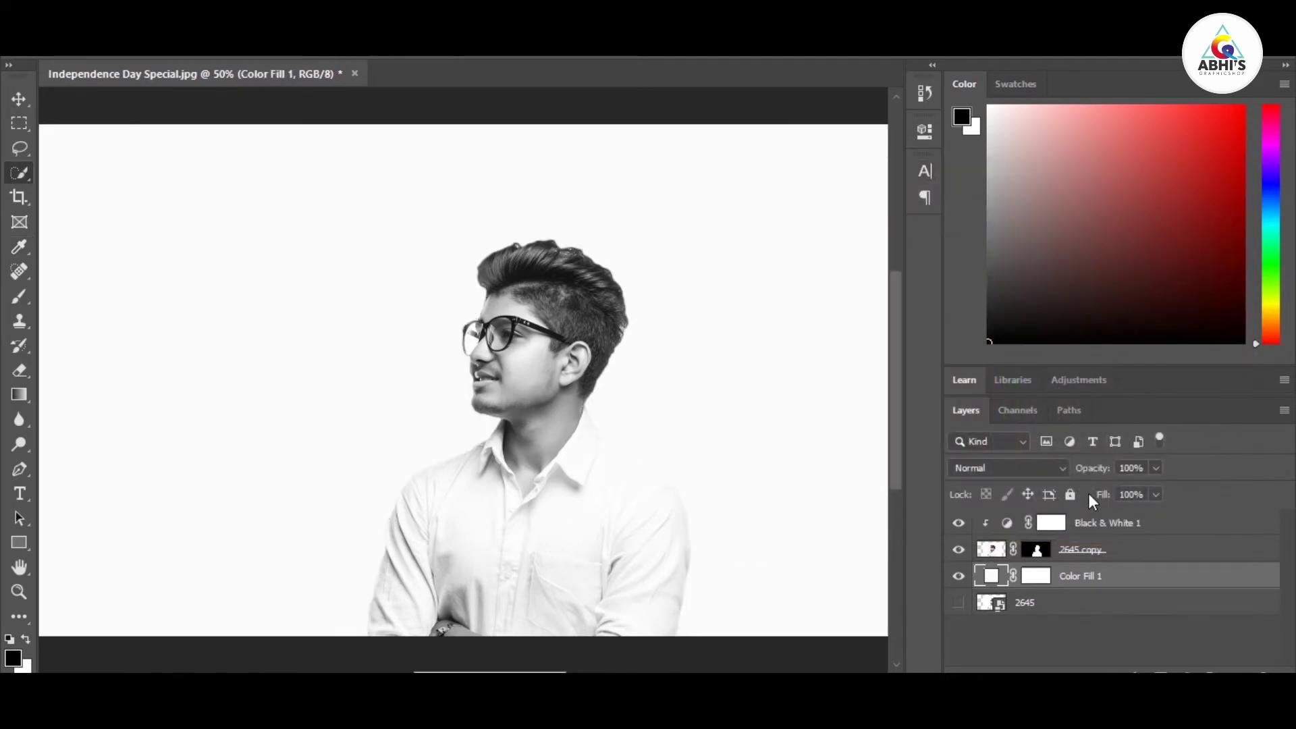
left_click(1091, 523)
Add a Curves adjustment to the portrait, then drag the city photo bg.jpg into the document
left_click(1210, 672)
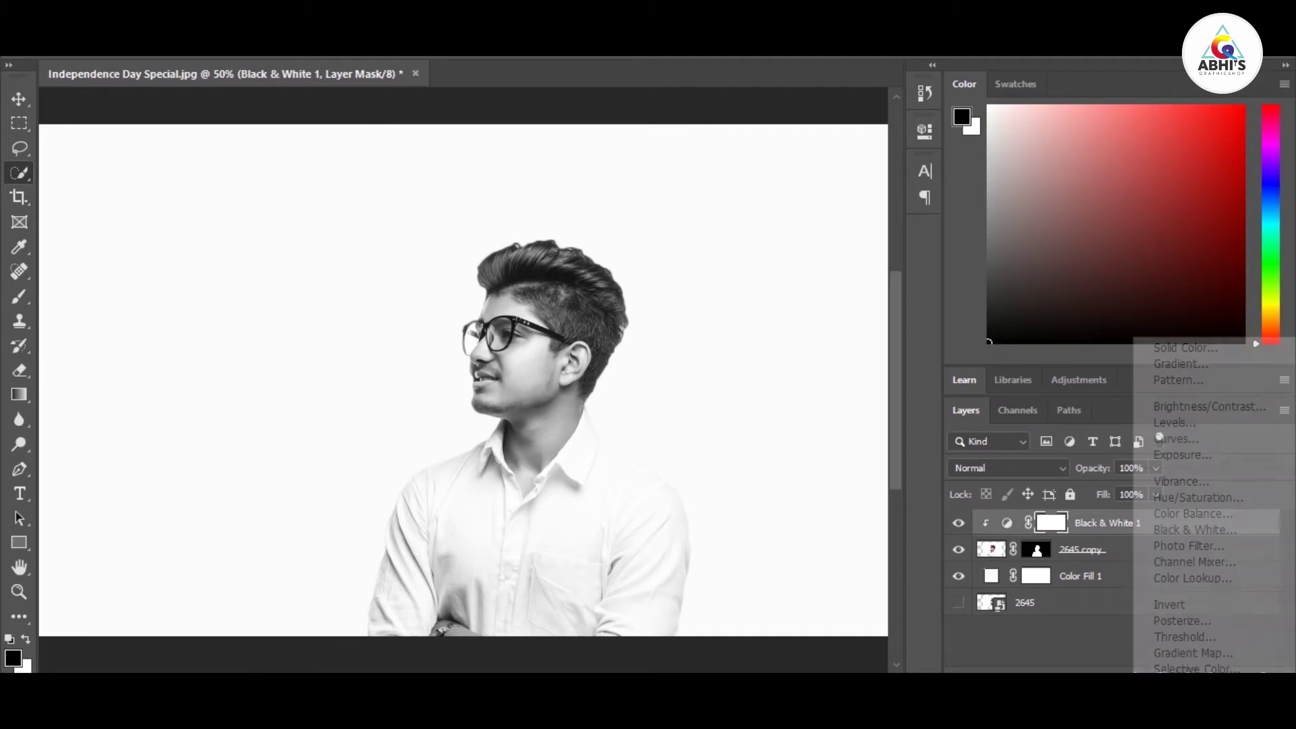
left_click(1179, 438)
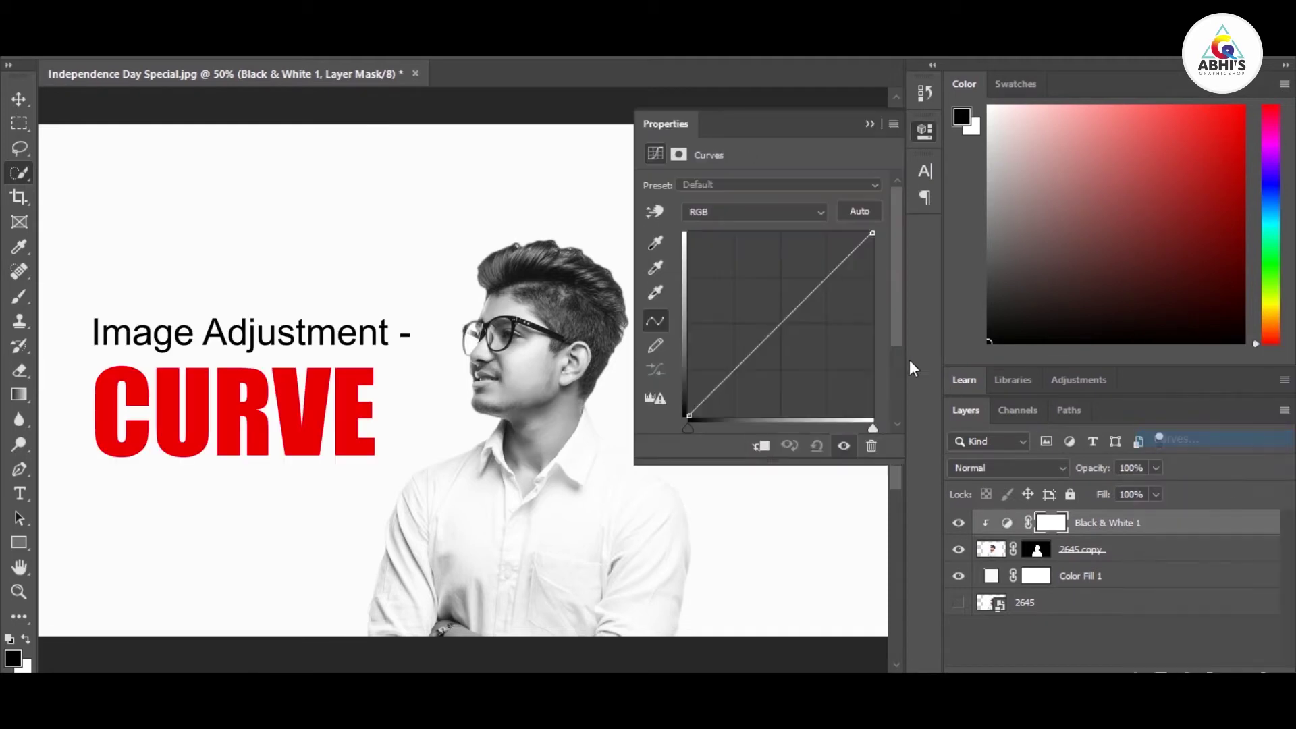
left_click_drag(814, 290, 817, 317)
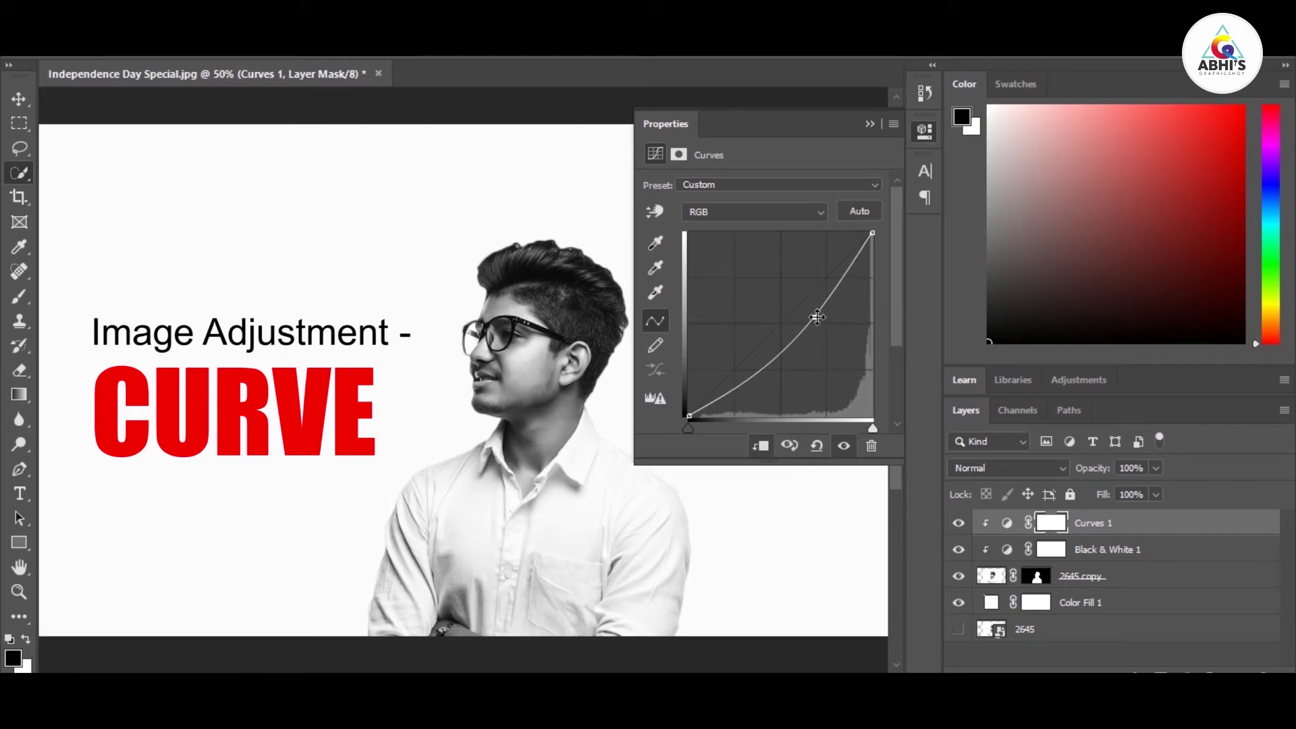
left_click(870, 125)
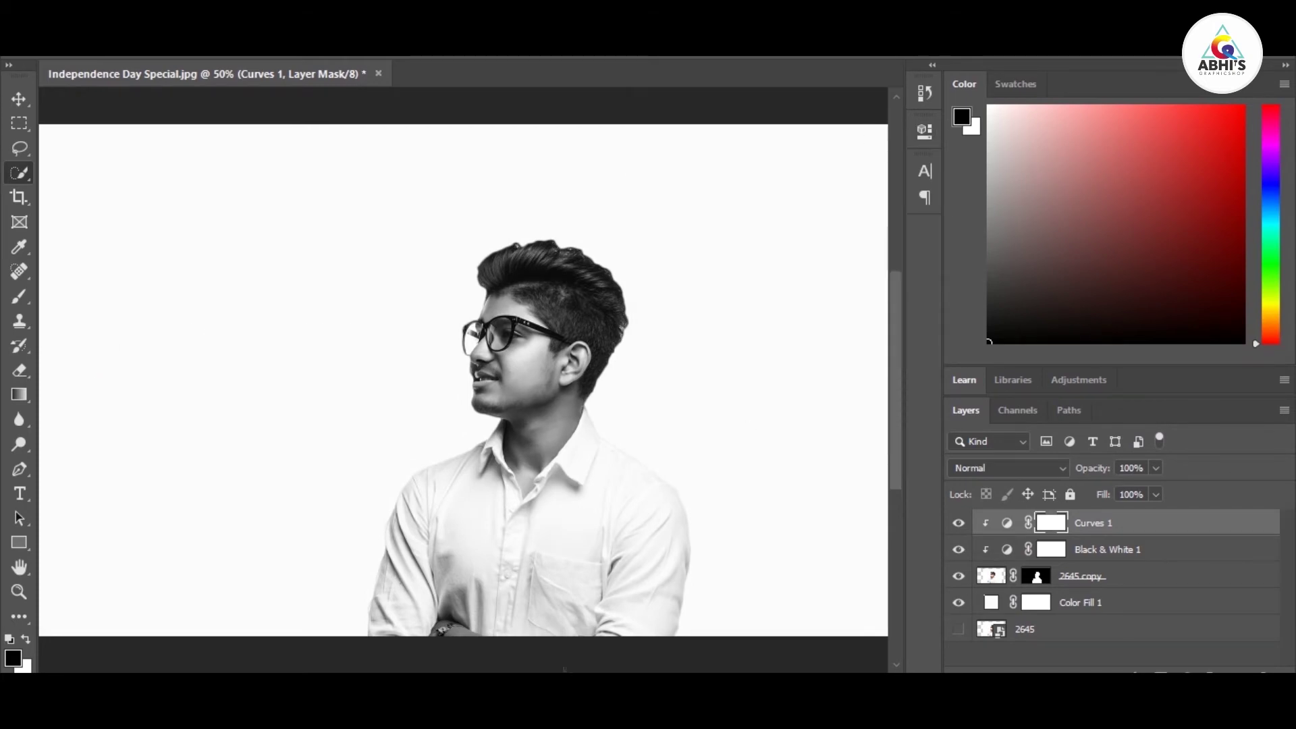
key("alt+Tab")
mouse_move(315, 225)
left_mouse_down()
mouse_move(774, 665)
mouse_move(541, 448)
left_mouse_up()
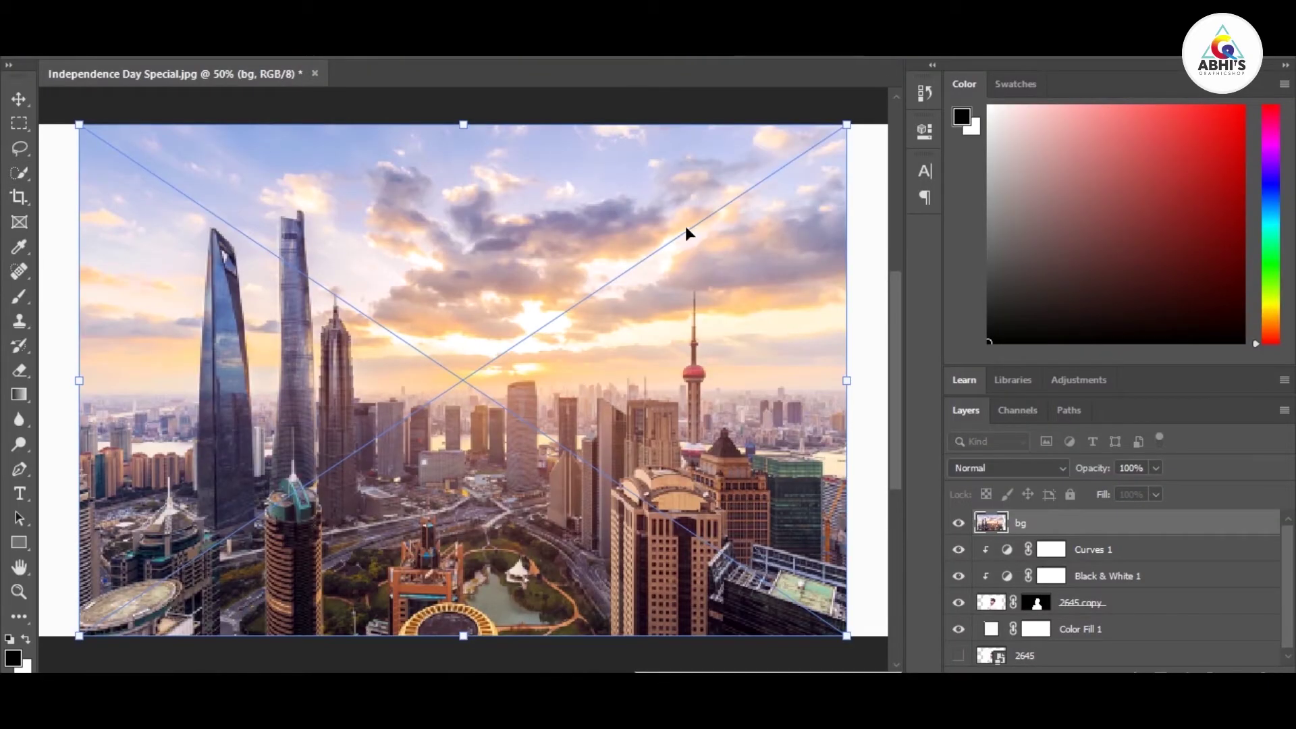
Place the city layer bg at 50% opacity and scale it down over the man's head
key("Return")
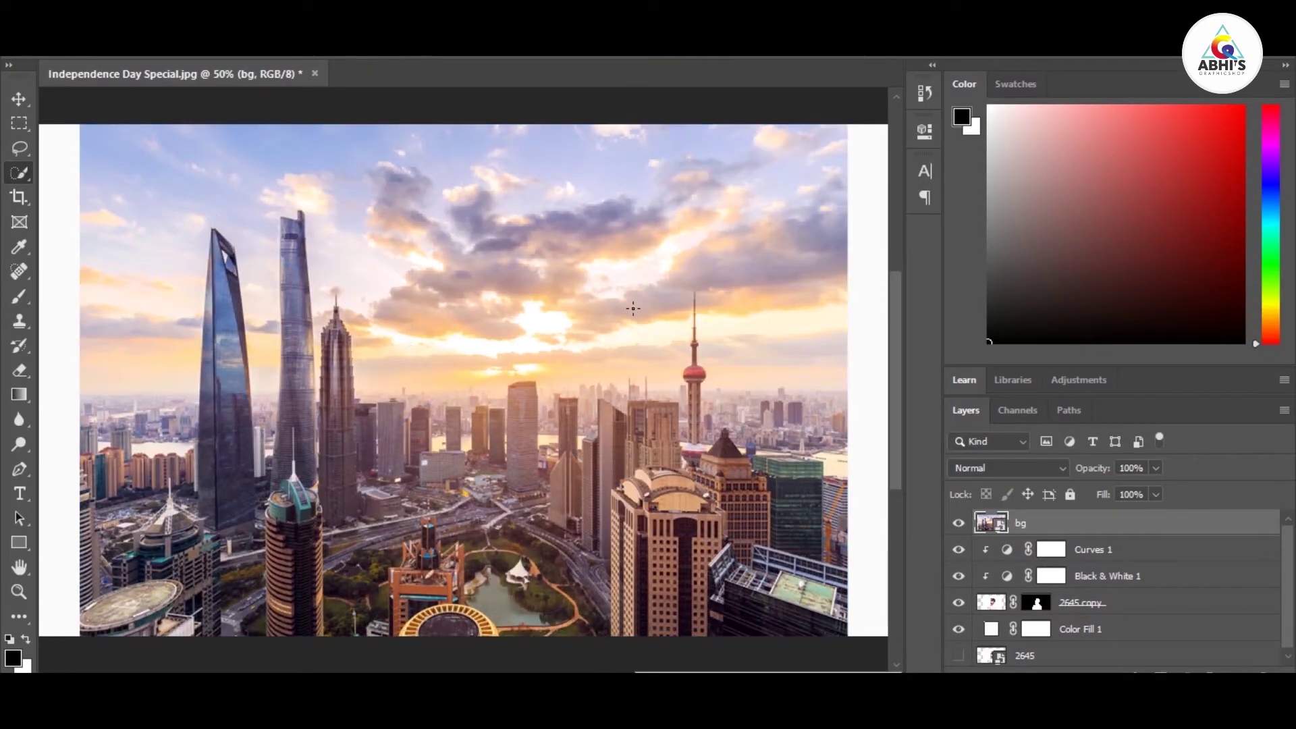
double_click(1138, 467)
type("50")
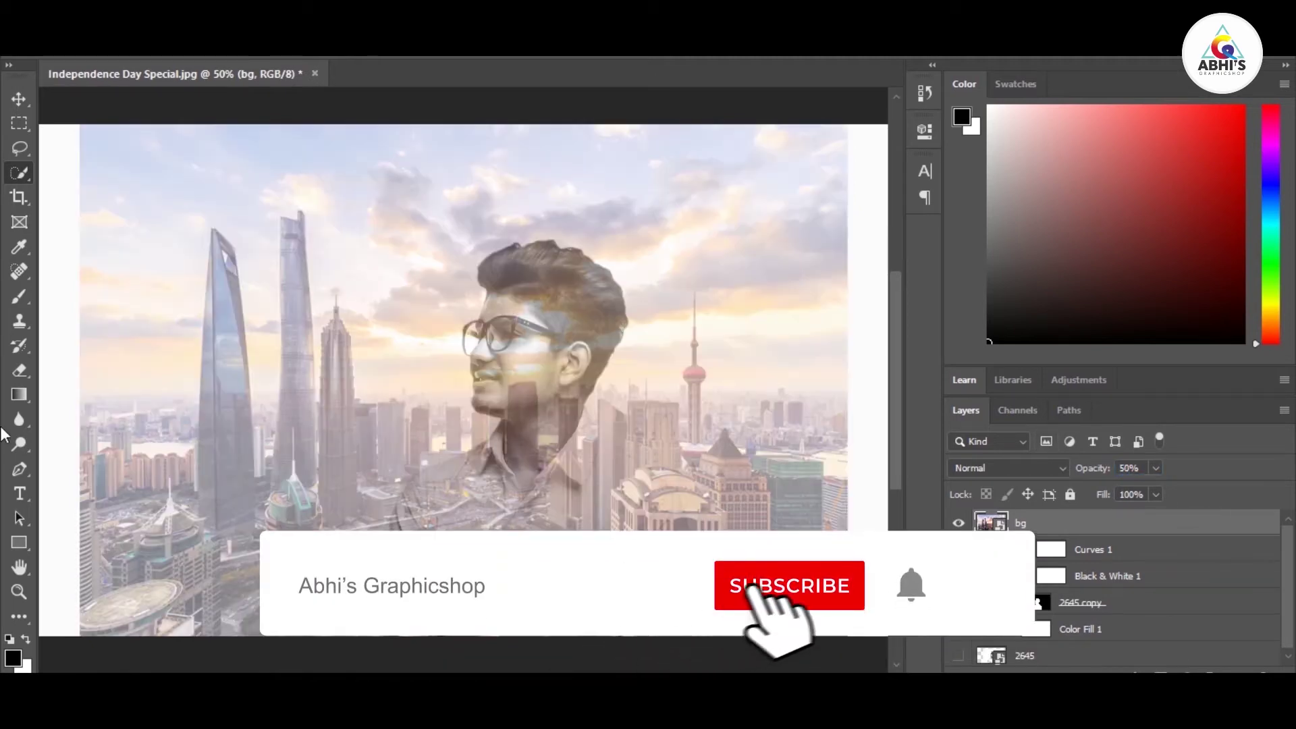
key("ctrl+t")
mouse_move(847, 125)
left_mouse_down()
mouse_move(589, 171)
mouse_move(641, 150)
left_mouse_up()
mouse_move(514, 273)
left_mouse_down()
mouse_move(488, 265)
mouse_move(706, 278)
mouse_move(826, 269)
mouse_move(454, 276)
mouse_move(498, 278)
mouse_move(510, 224)
left_mouse_up()
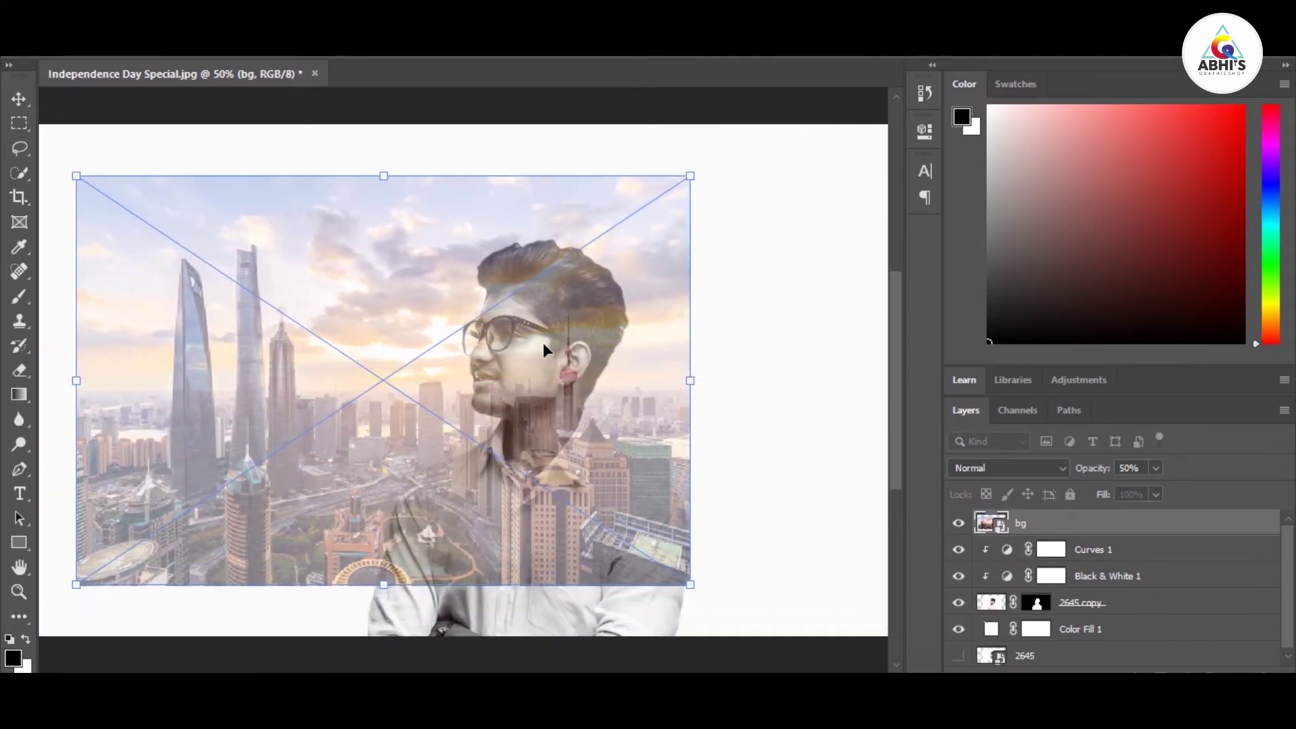
Reposition and enlarge the city photo bg over the portrait, committing each transform
left_click_drag(543, 342, 532, 339)
key("Return")
key("w")
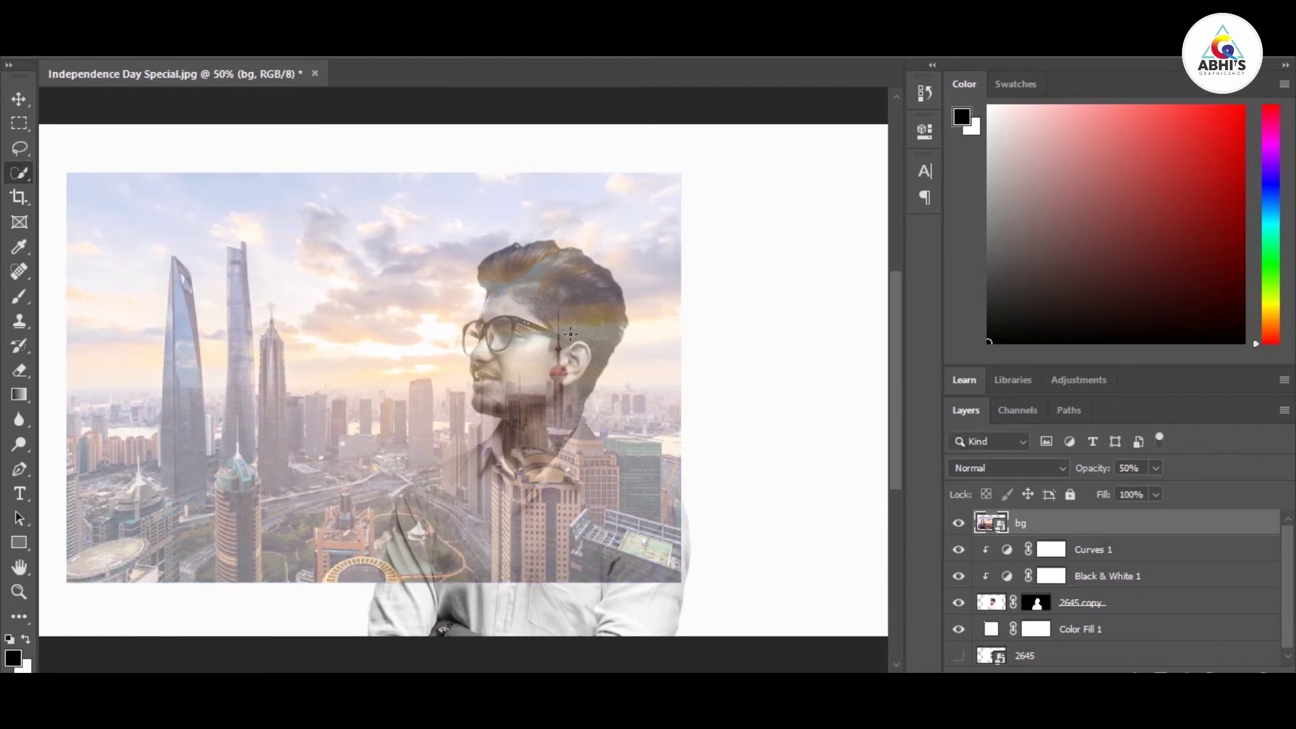
key("ctrl+d")
key("ctrl+t")
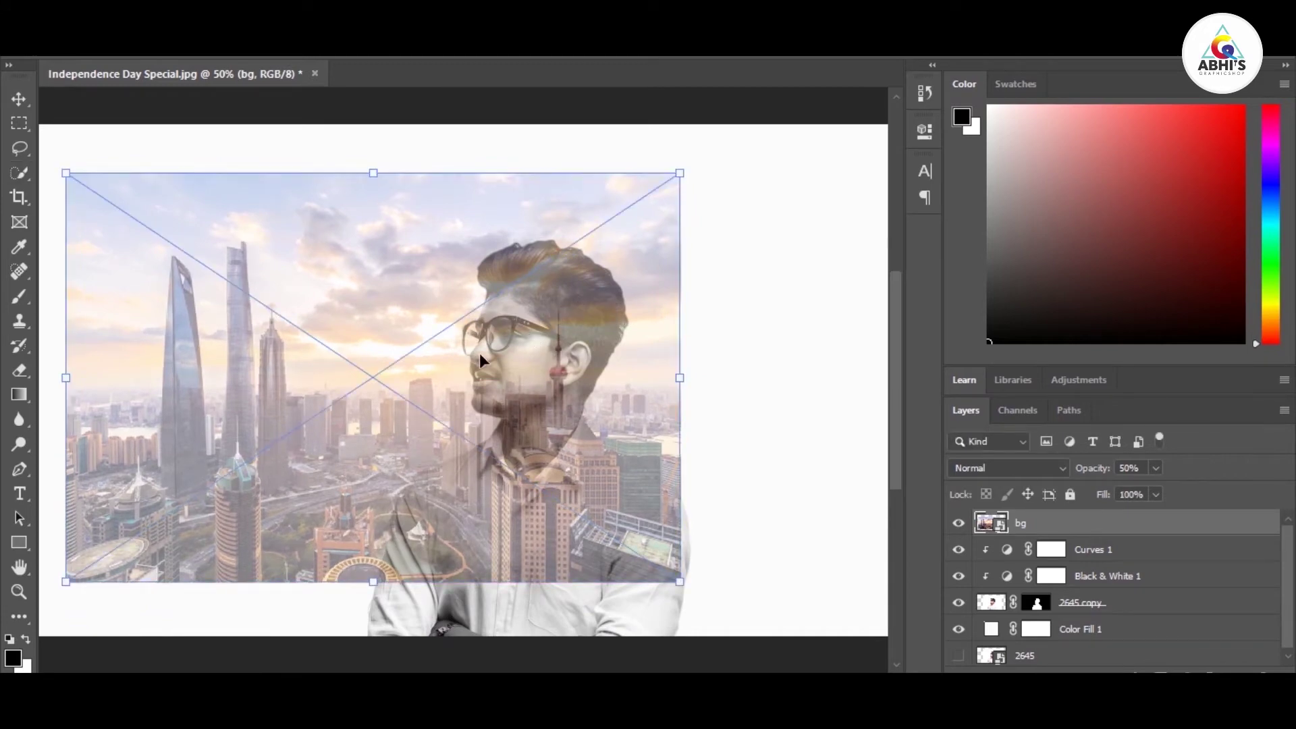
left_click_drag(679, 573, 755, 631)
left_click_drag(598, 499, 536, 466)
key("Return")
key("w")
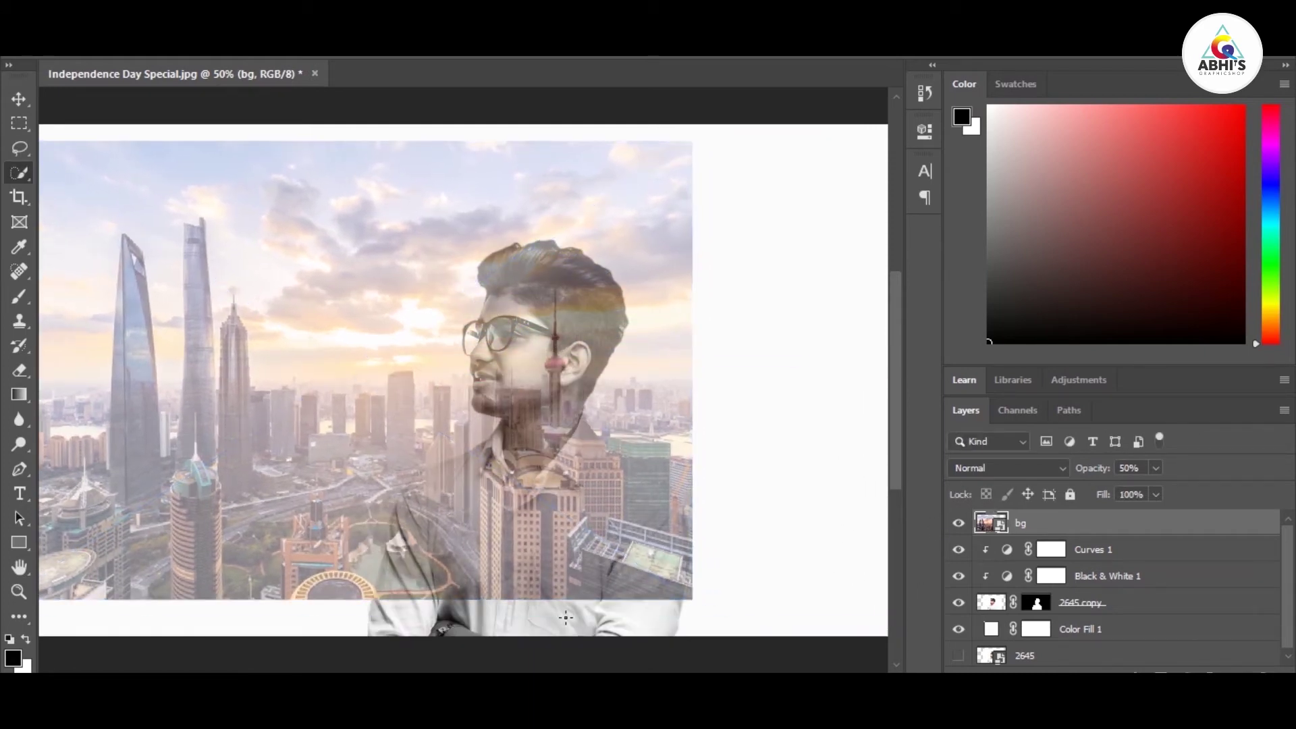
left_click(22, 100)
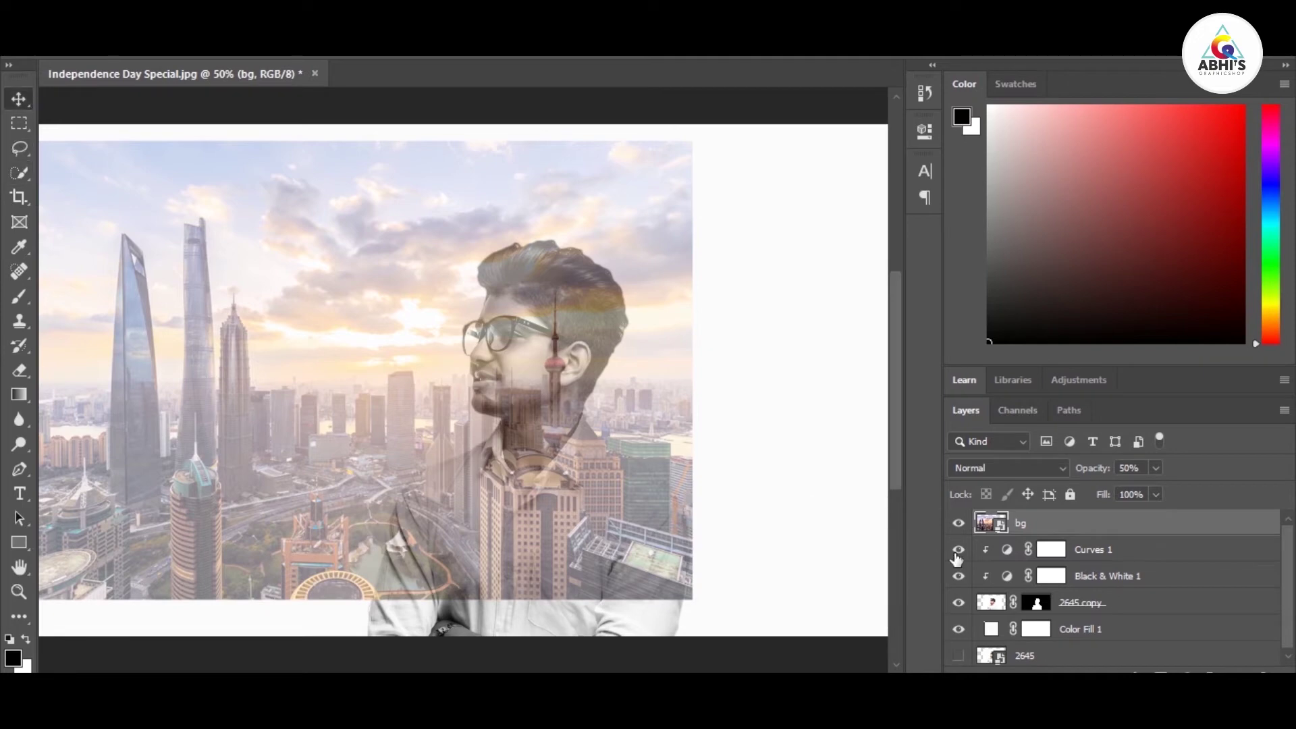
Enlarge the bg through 2645 copy layers together, then return bg to 100% opacity
left_click(1126, 610, "shift")
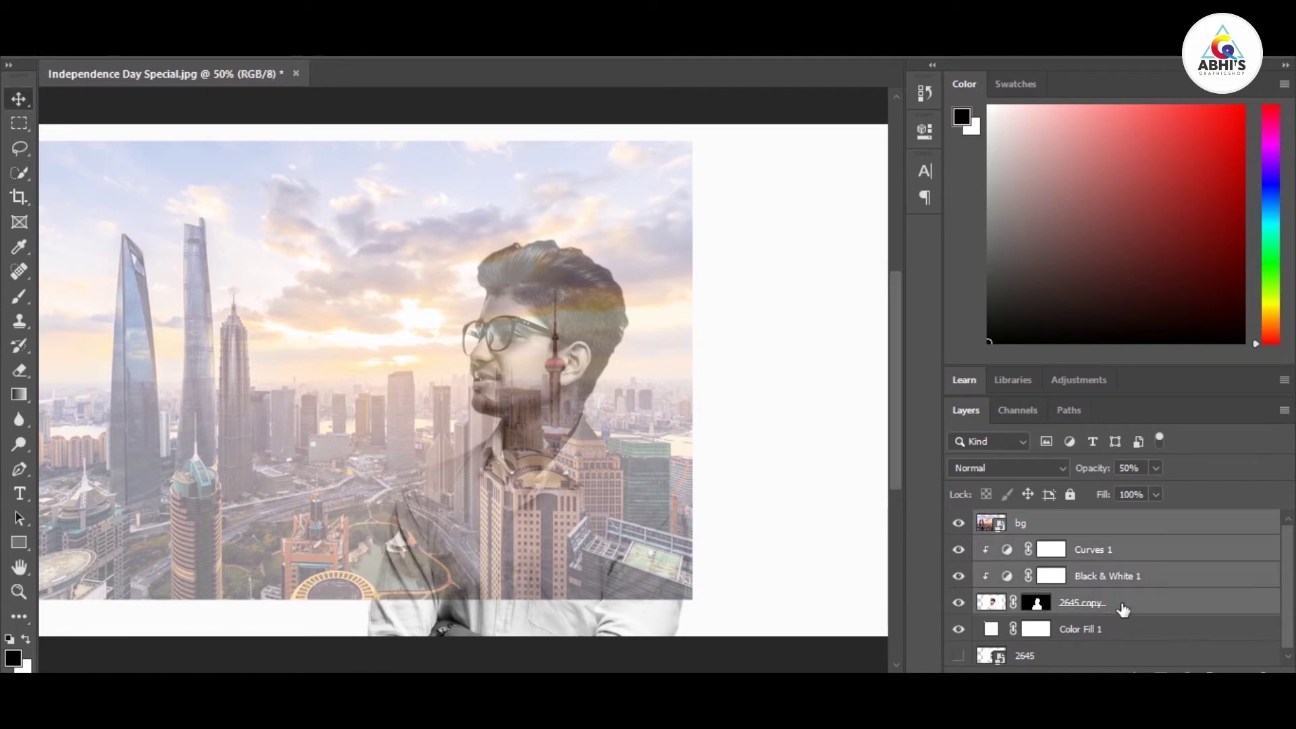
key("ctrl+t")
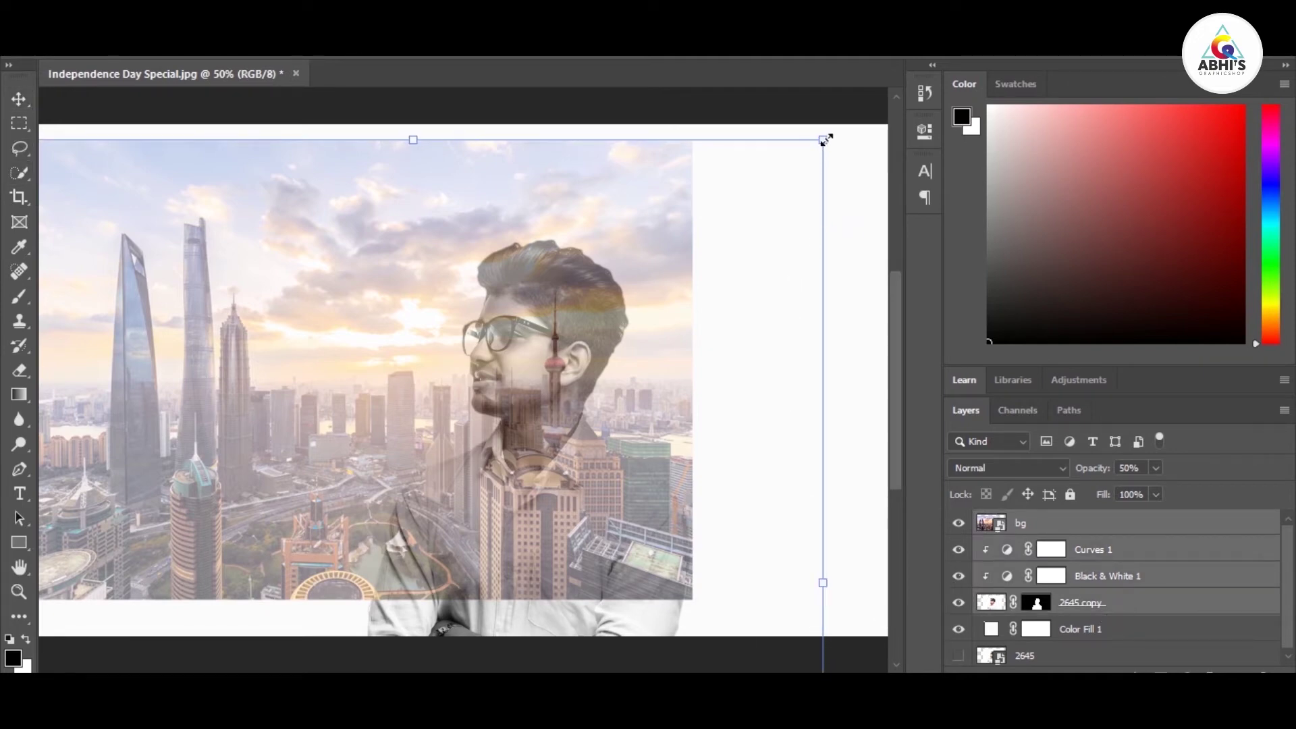
mouse_move(824, 140)
left_mouse_down()
mouse_move(757, 223)
mouse_move(815, 338)
mouse_move(671, 369)
left_mouse_up()
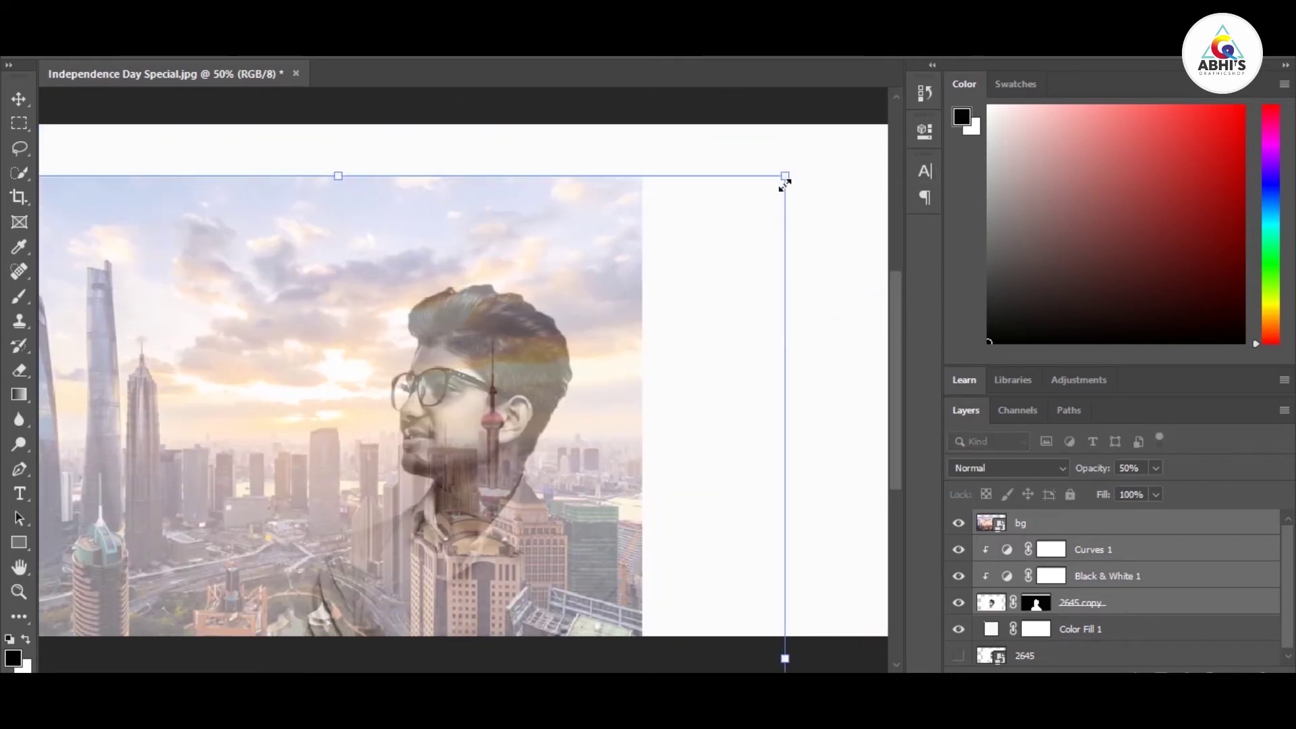
mouse_move(785, 182)
left_mouse_down()
mouse_move(801, 162)
mouse_move(743, 288)
left_mouse_up()
key("Return")
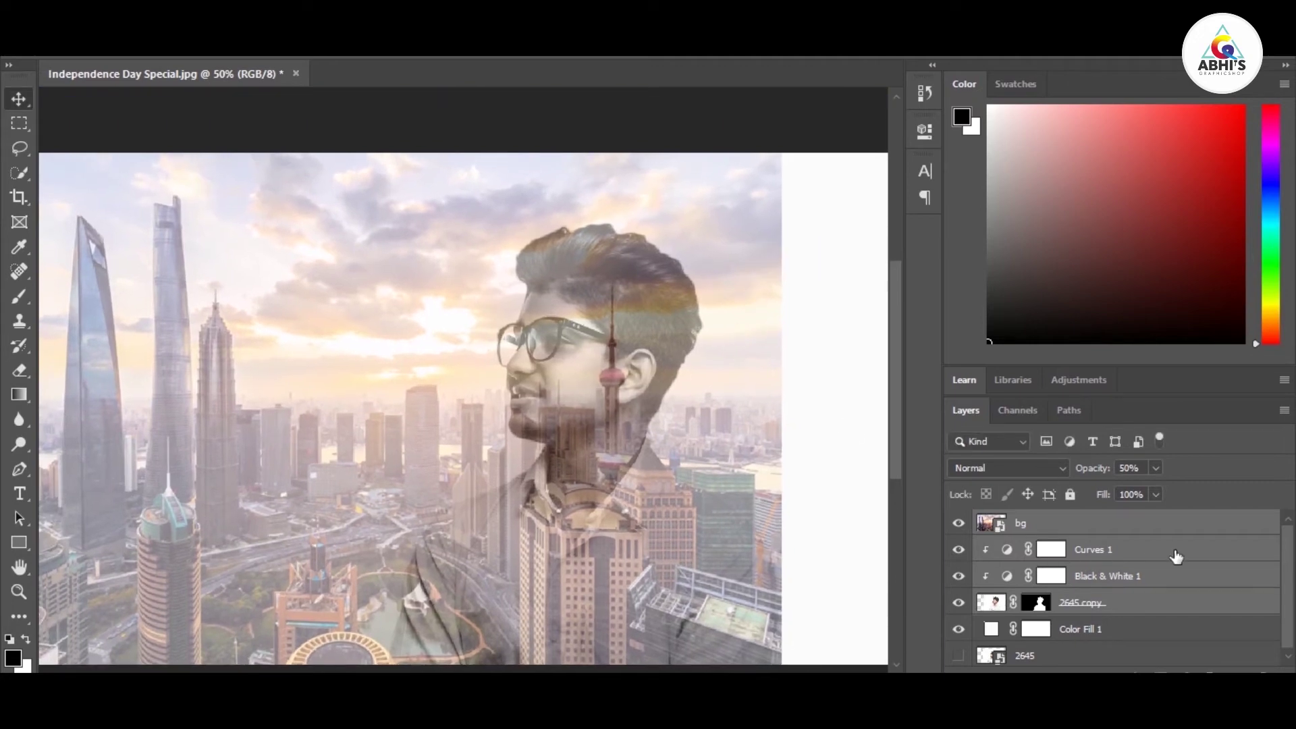
left_click(1197, 520)
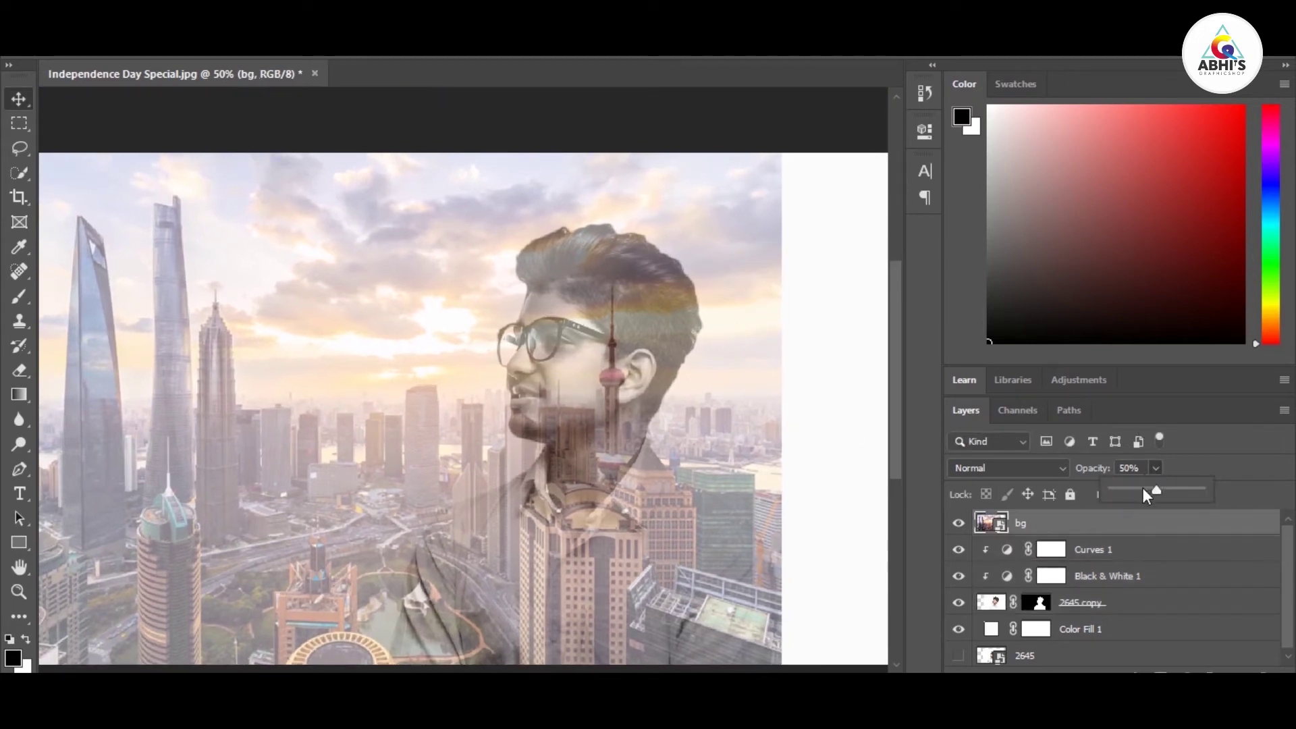
left_click_drag(1142, 488, 1256, 503)
right_click(1177, 532)
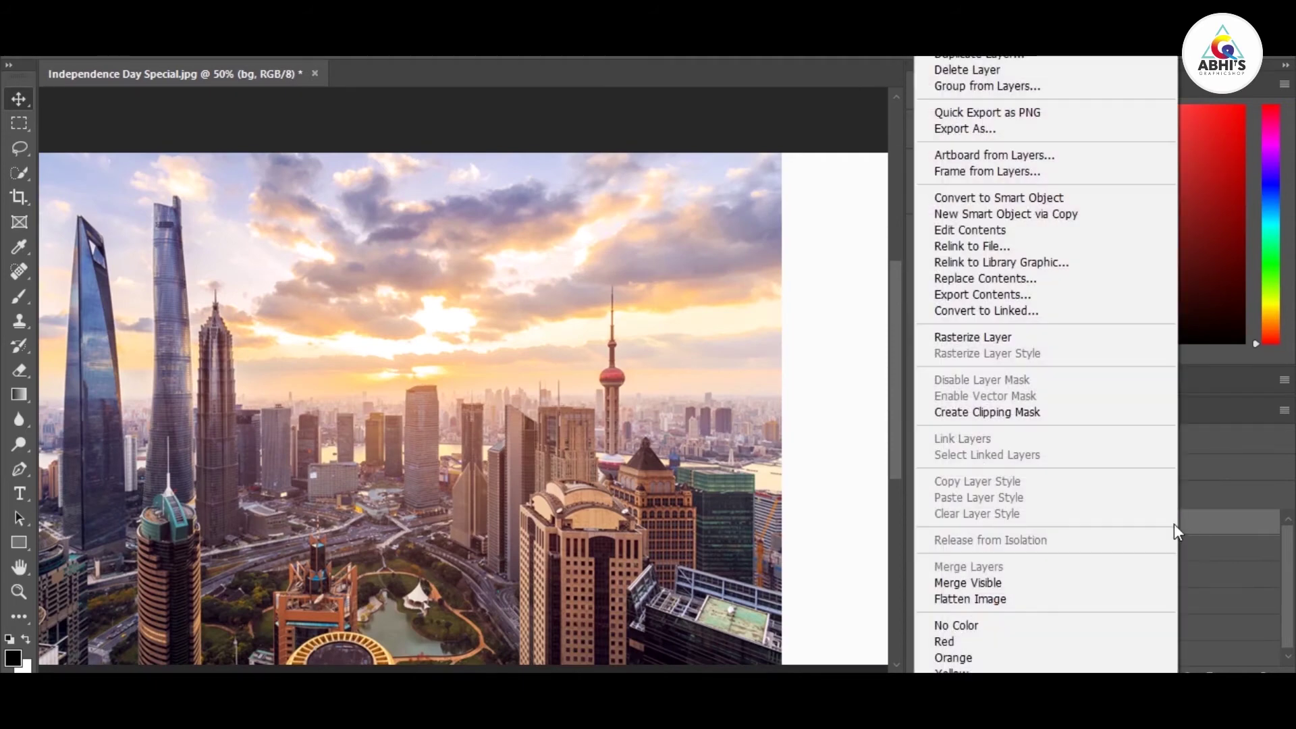
Clip the city layer bg to the man's silhouette and give it a layer mask
left_click(1020, 412)
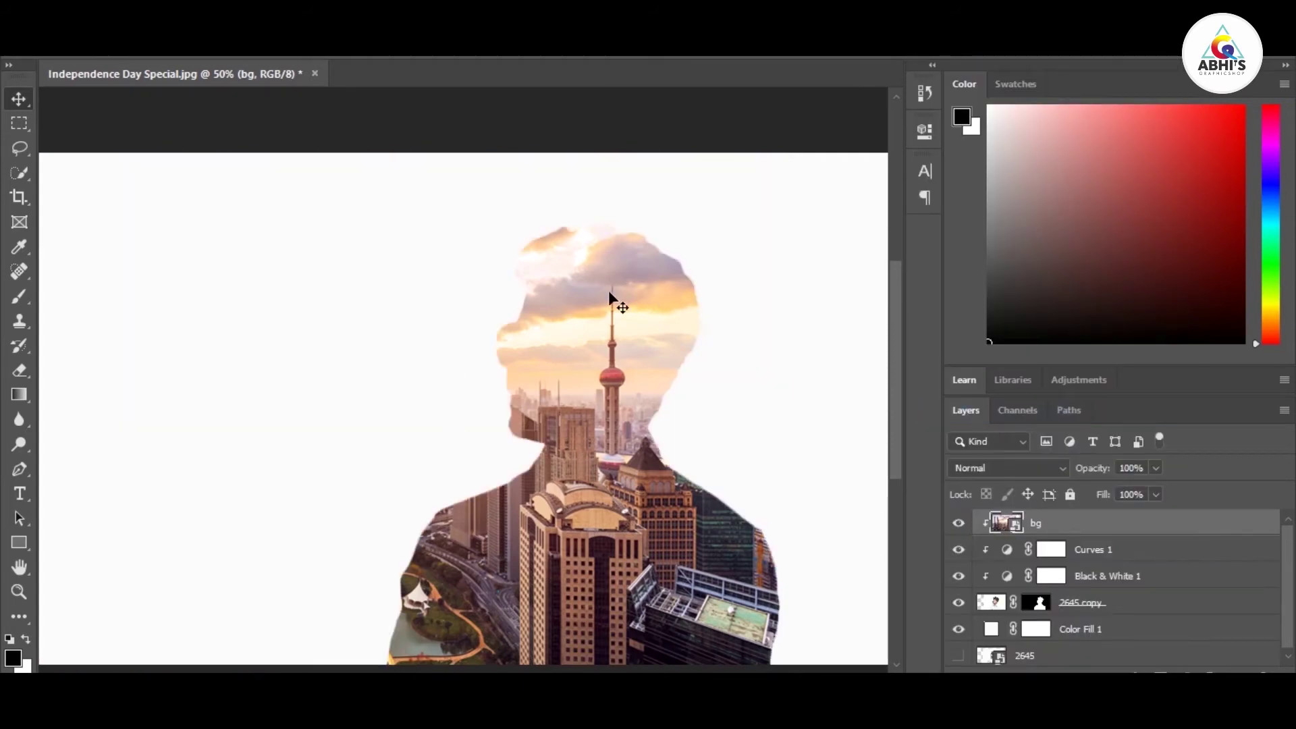
key("e")
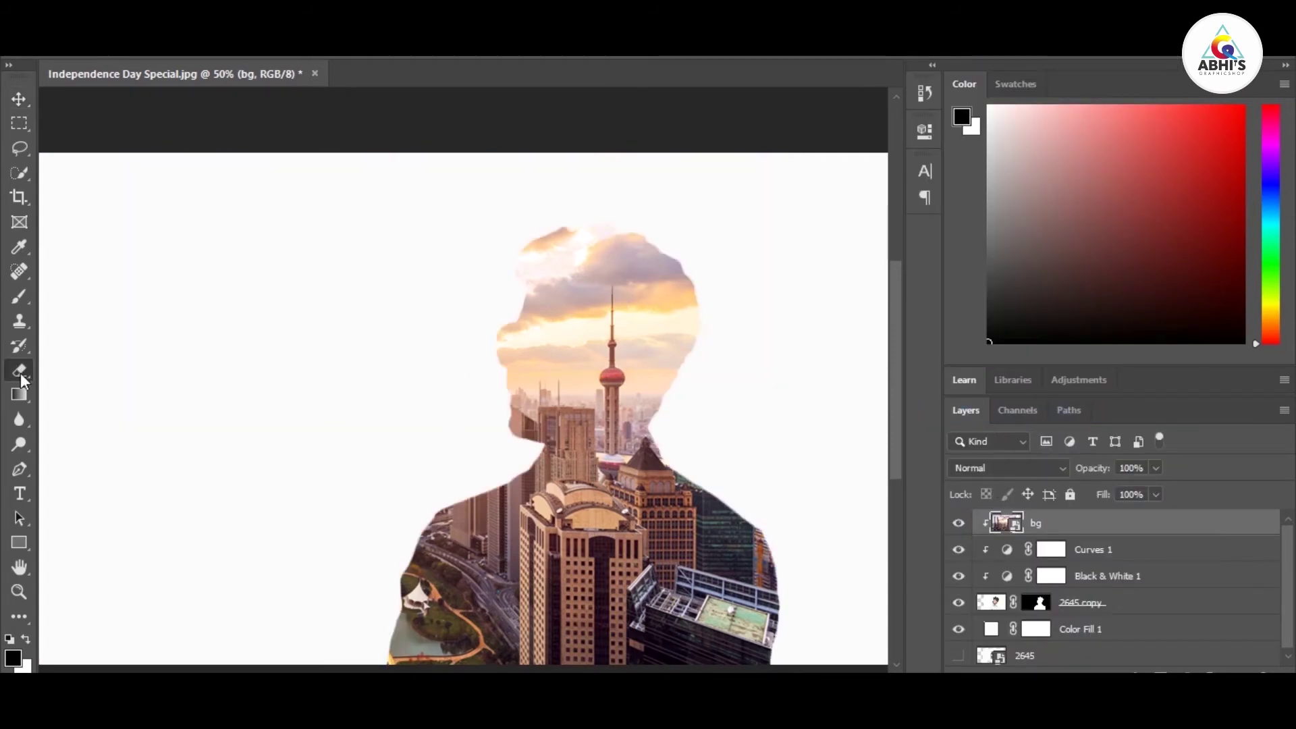
left_click(21, 299)
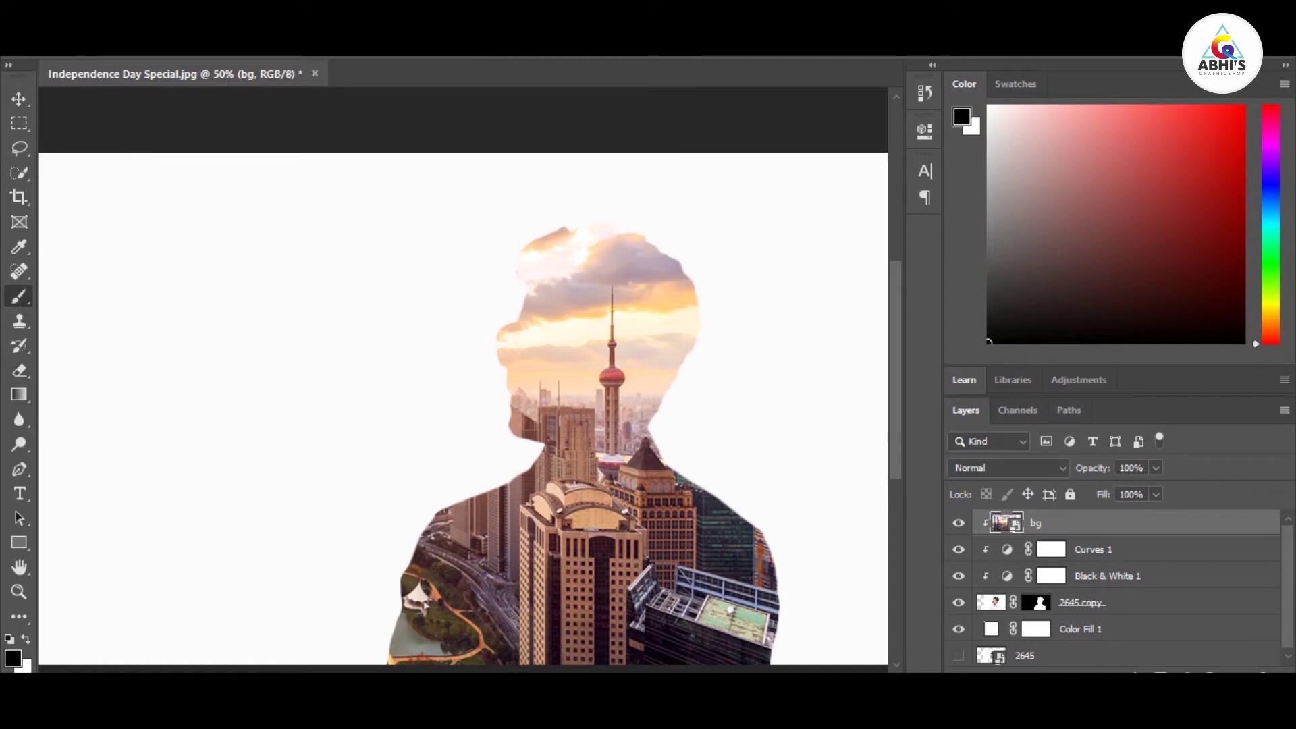
left_click(1162, 675)
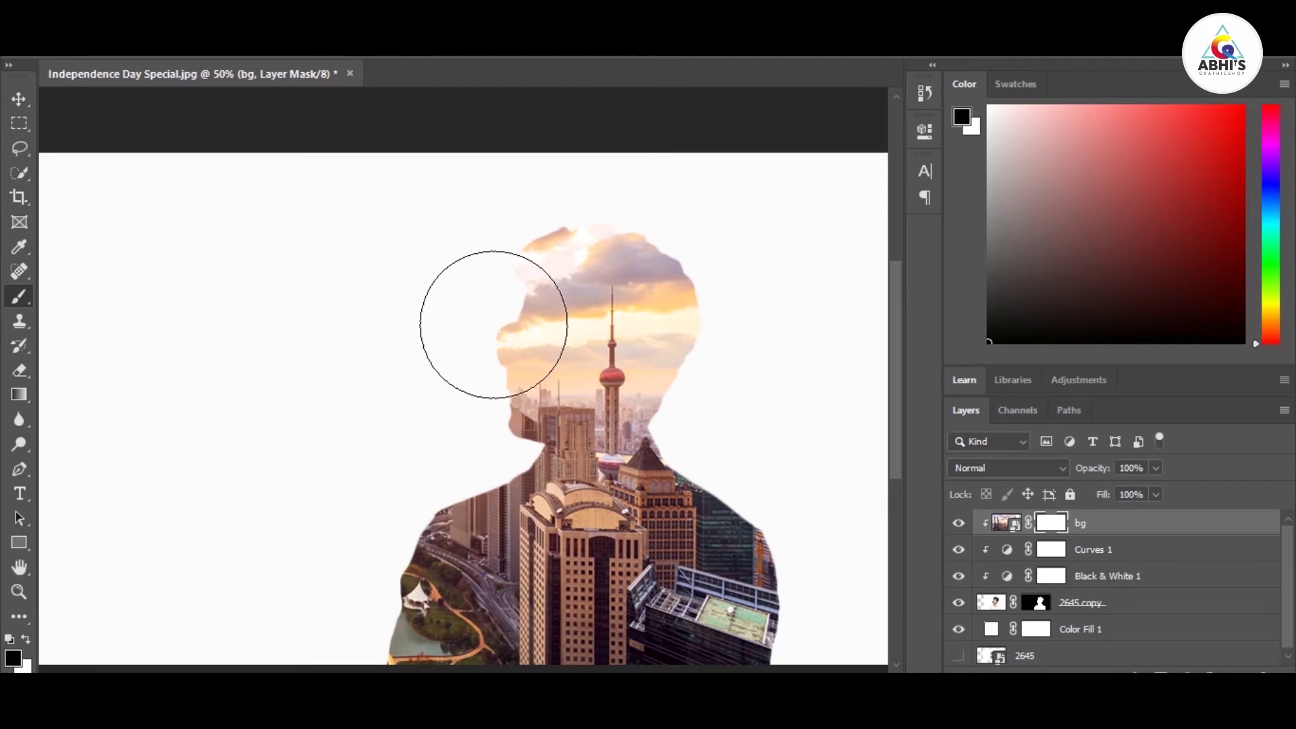
Paint black on bg's mask with a smaller brush to reveal the face, glasses and glasses arm
key("bracketleft")
key("bracketleft")
key("bracketleft")
key("bracketleft")
key("bracketleft")
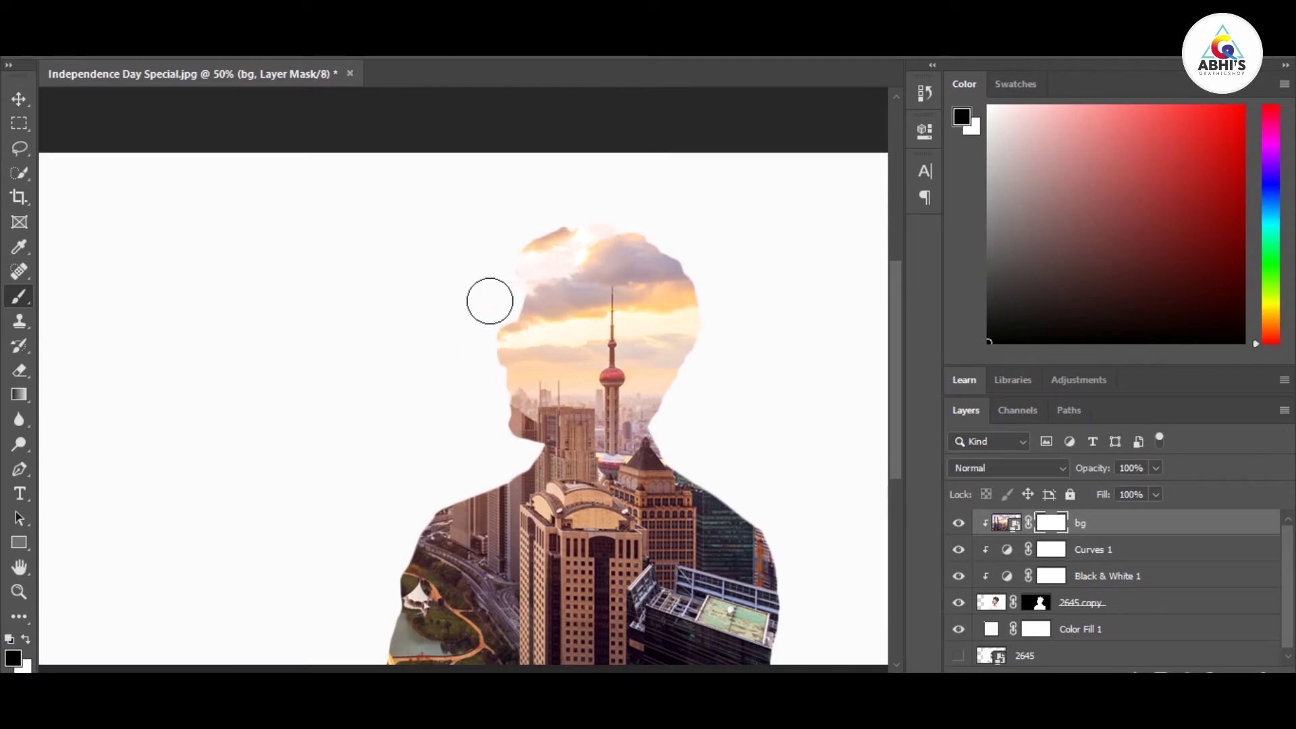
mouse_move(507, 318)
left_mouse_down()
mouse_move(515, 356)
mouse_move(549, 338)
mouse_move(520, 429)
left_mouse_up()
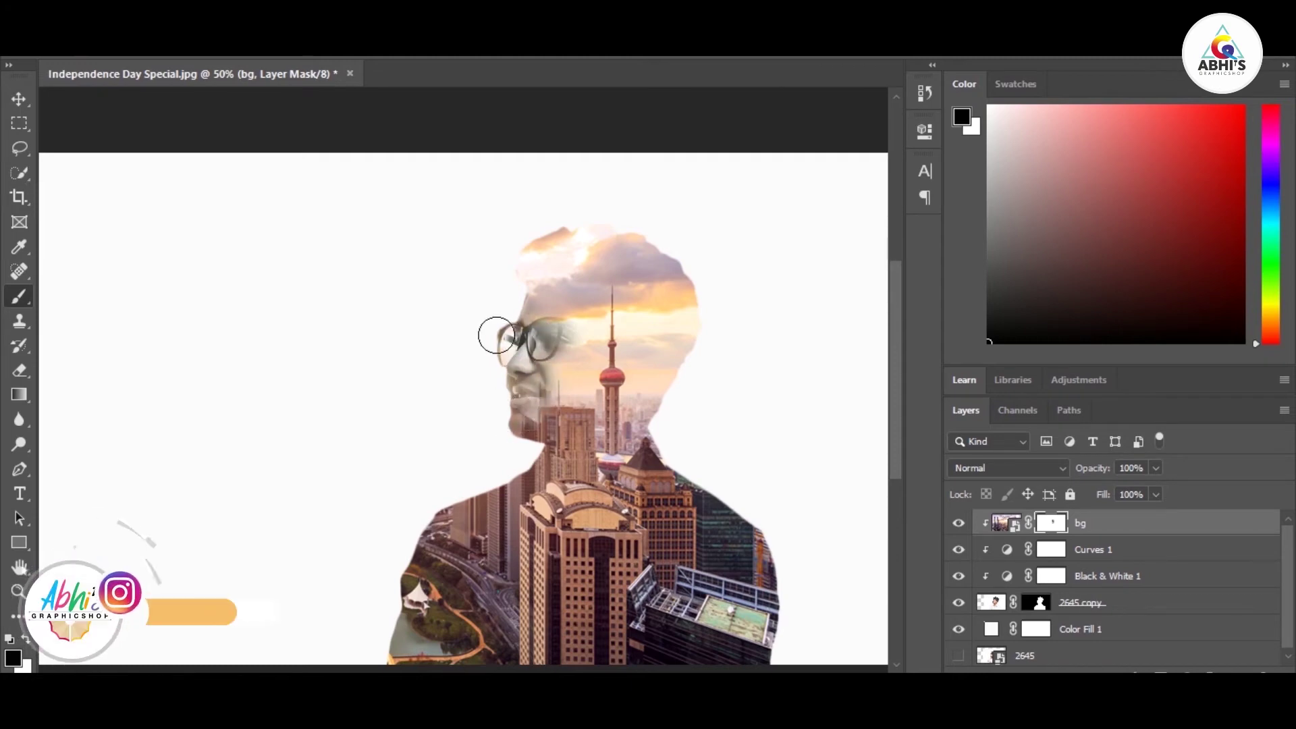
mouse_move(491, 382)
left_mouse_down()
mouse_move(527, 312)
mouse_move(527, 253)
left_mouse_up()
key("ctrl+z")
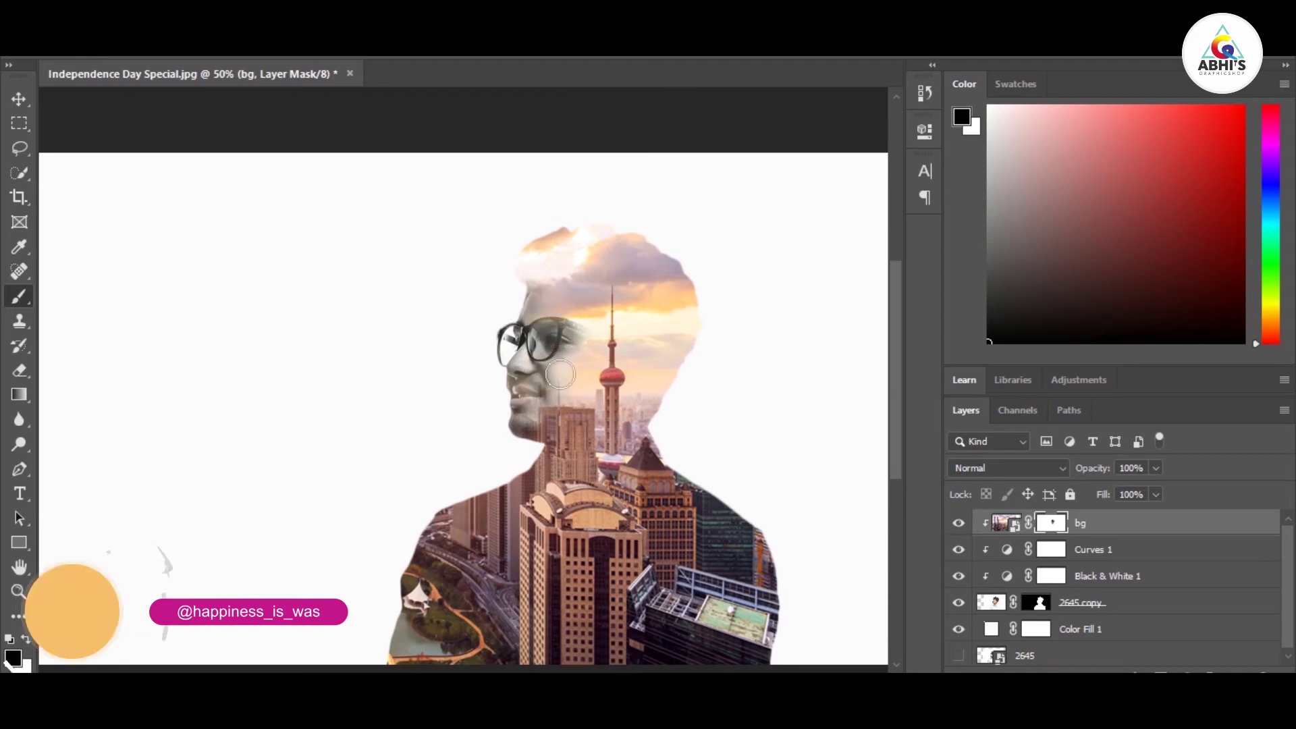
left_click_drag(586, 334, 546, 396)
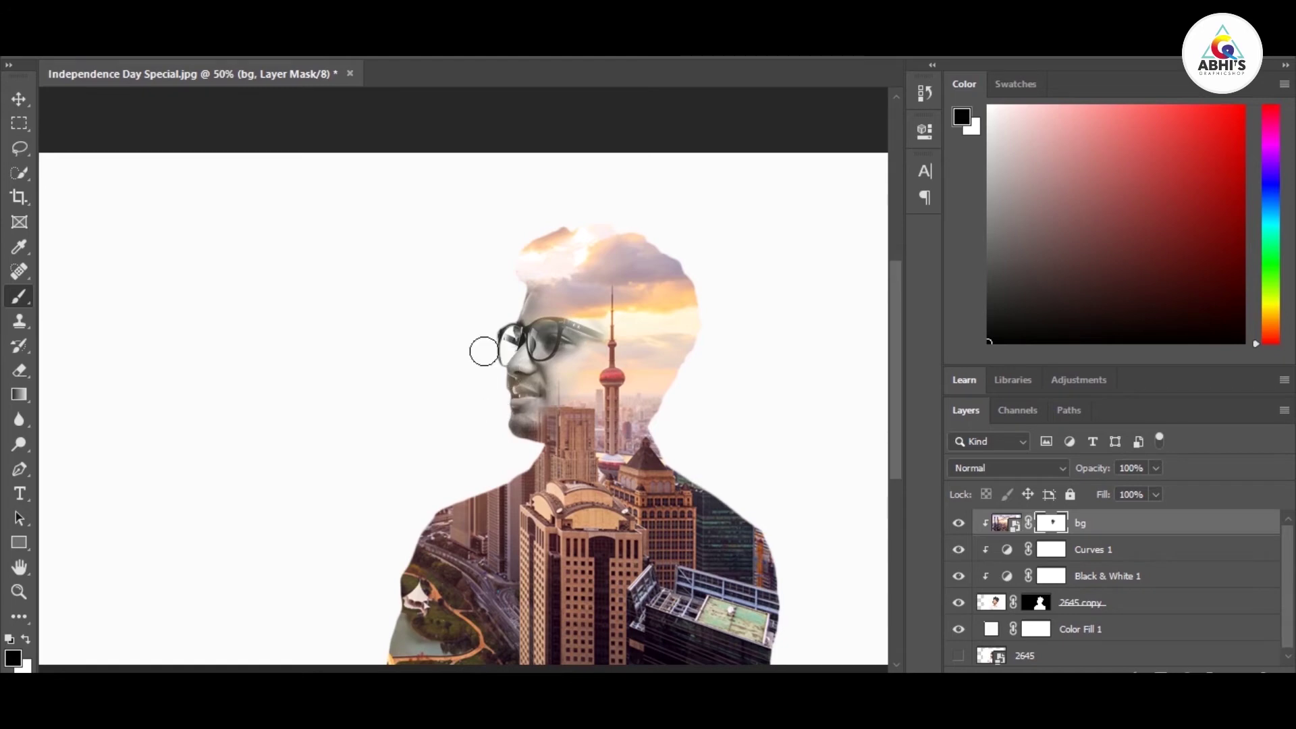
Set the city layer bg to Lighten blend mode and move it up into the head
left_click(1058, 467)
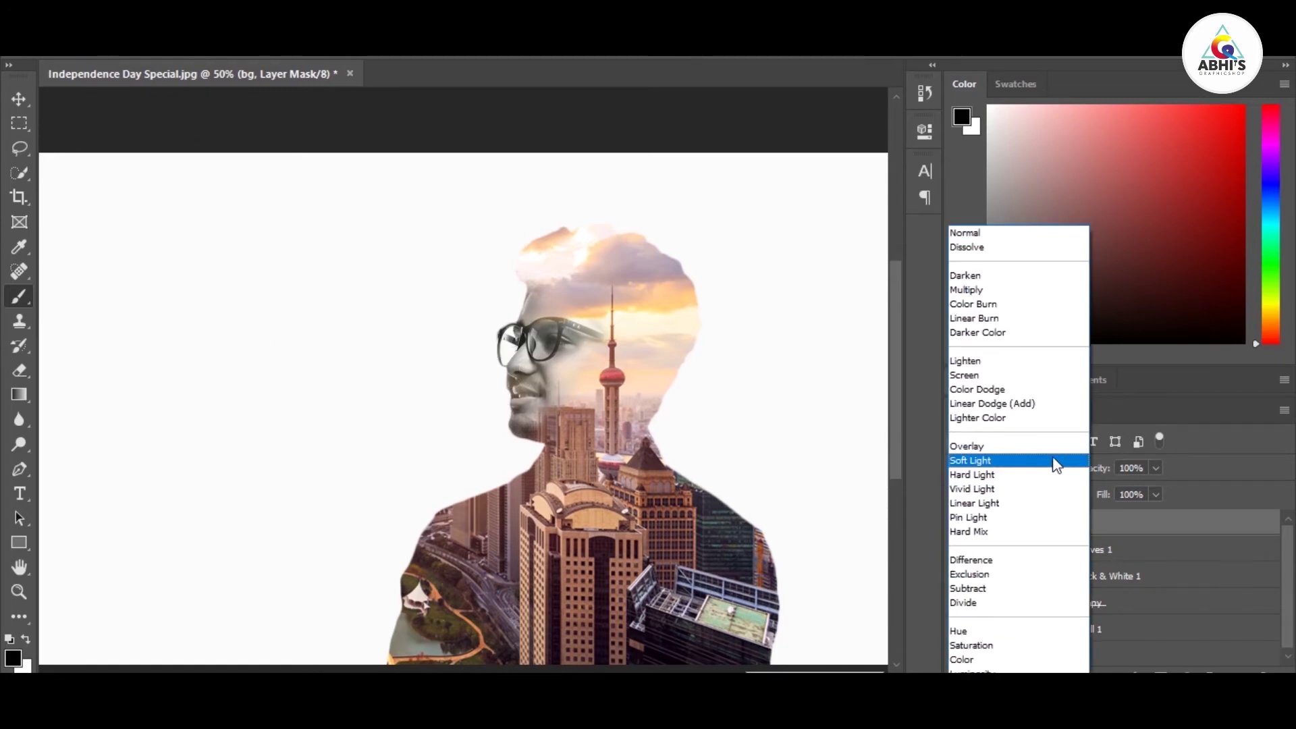
left_click(1014, 361)
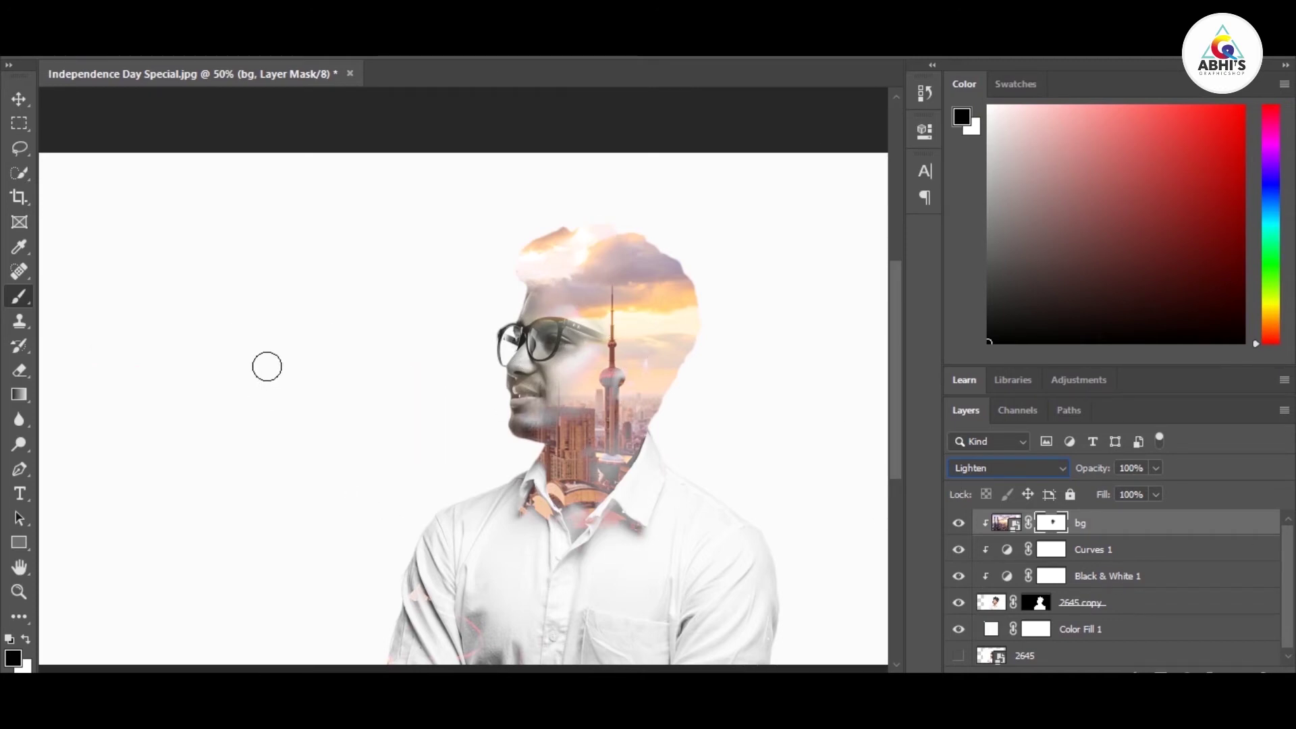
left_click(17, 100)
left_click_drag(641, 345, 639, 309)
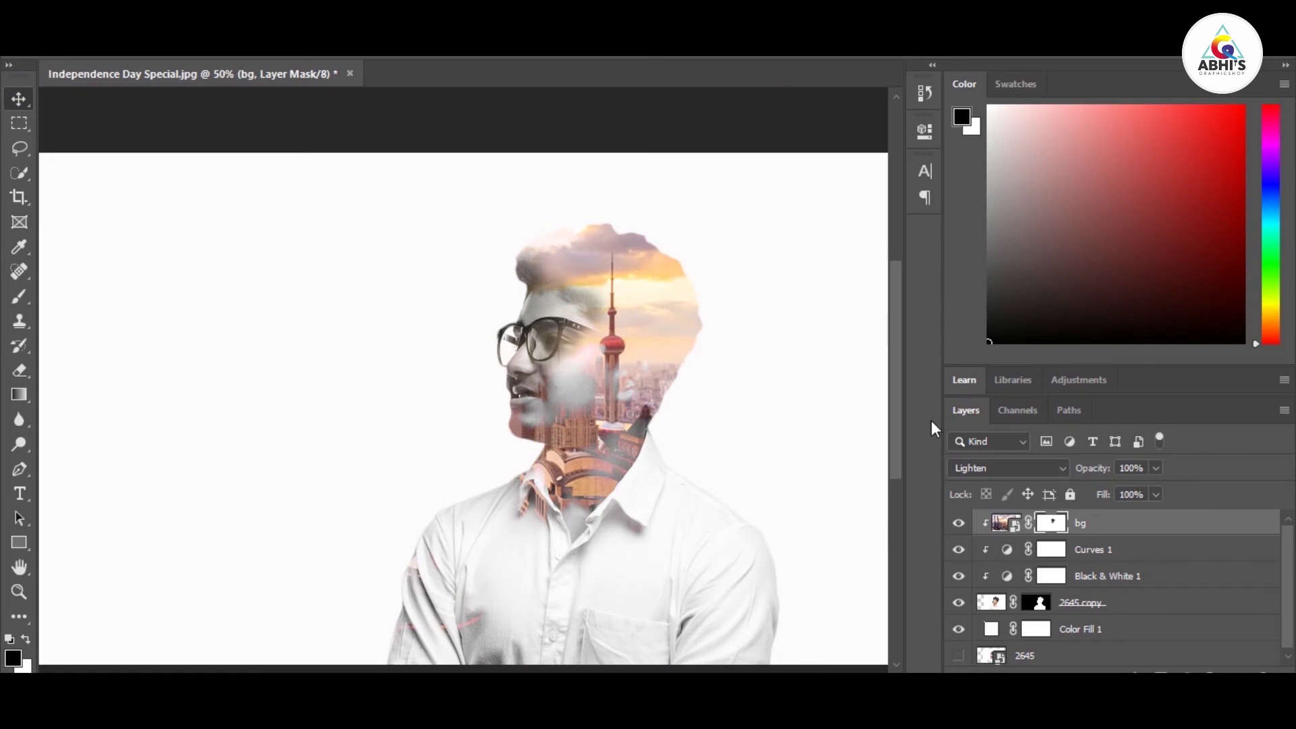
Select all the composition's layers and rescale them together with Free Transform
left_click(1086, 625, "shift")
key("ctrl+t")
key("ctrl+minus")
left_click_drag(703, 208, 727, 220)
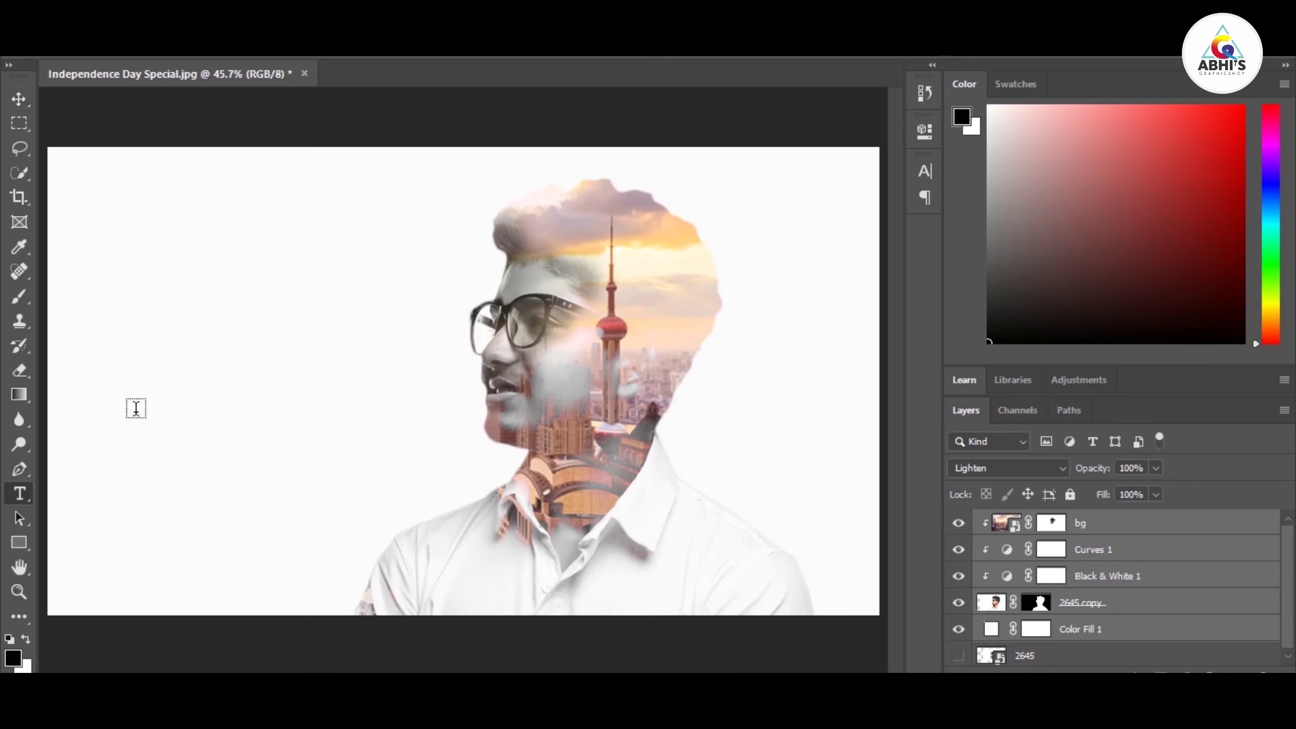
Add a DOUBLE EXPOSURE EFFECT text layer on the left and colour it a brown sampled from the image
left_click(136, 407)
type("HAPPY")
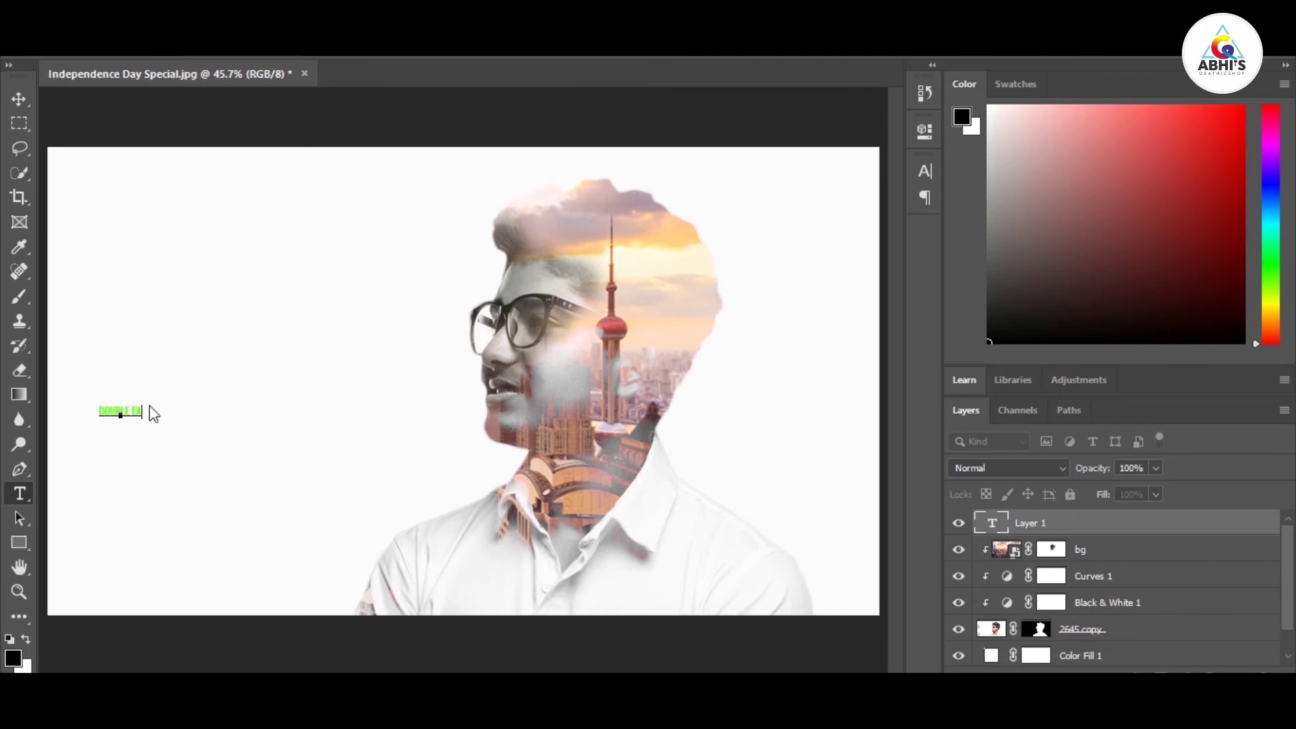
type("E EFFECT")
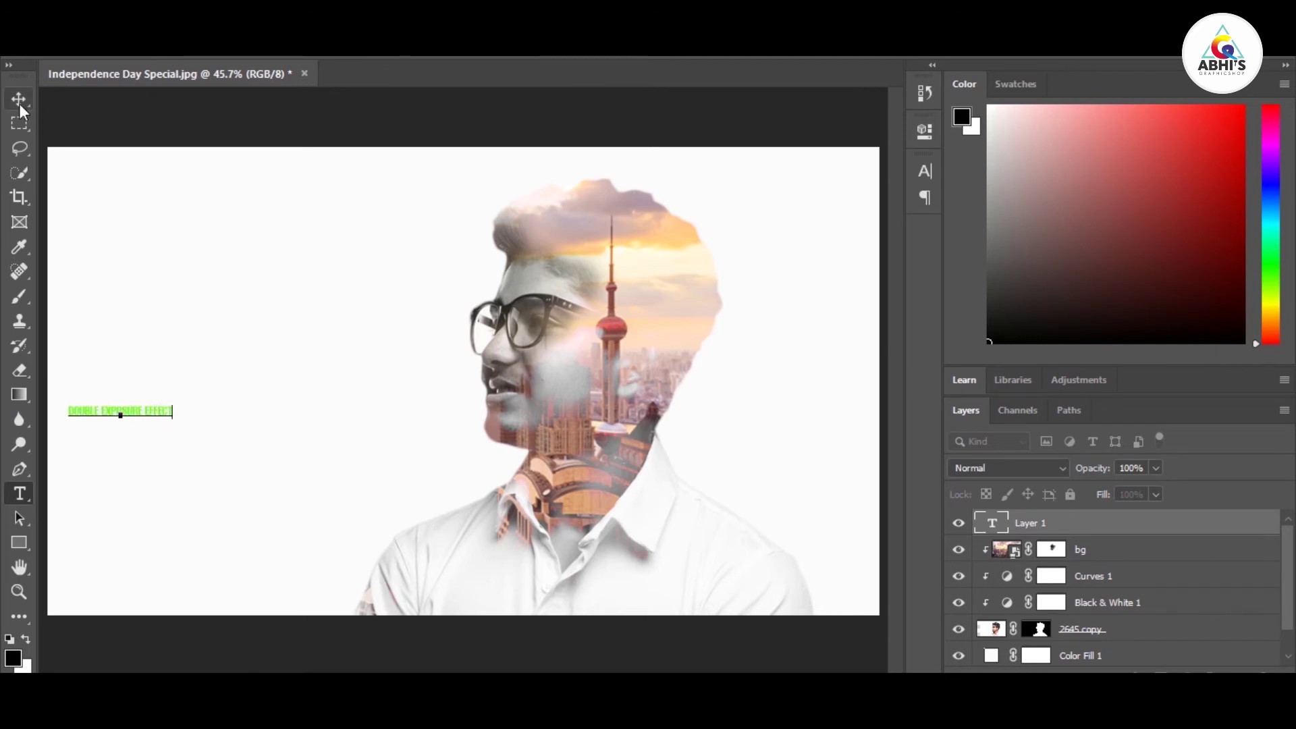
key("ctrl+Return")
left_click_drag(173, 422, 582, 243)
left_click(13, 658)
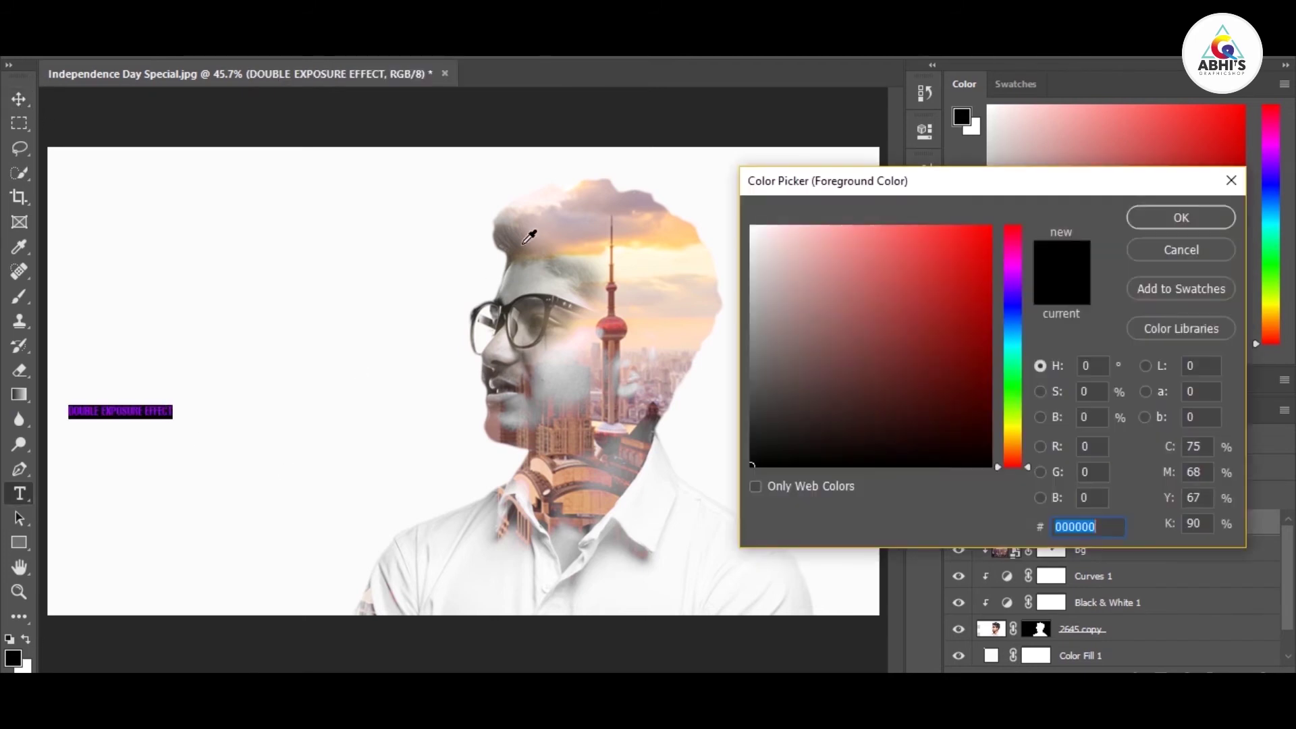
left_click(527, 236)
key("Return")
left_click(18, 99)
left_click(122, 425)
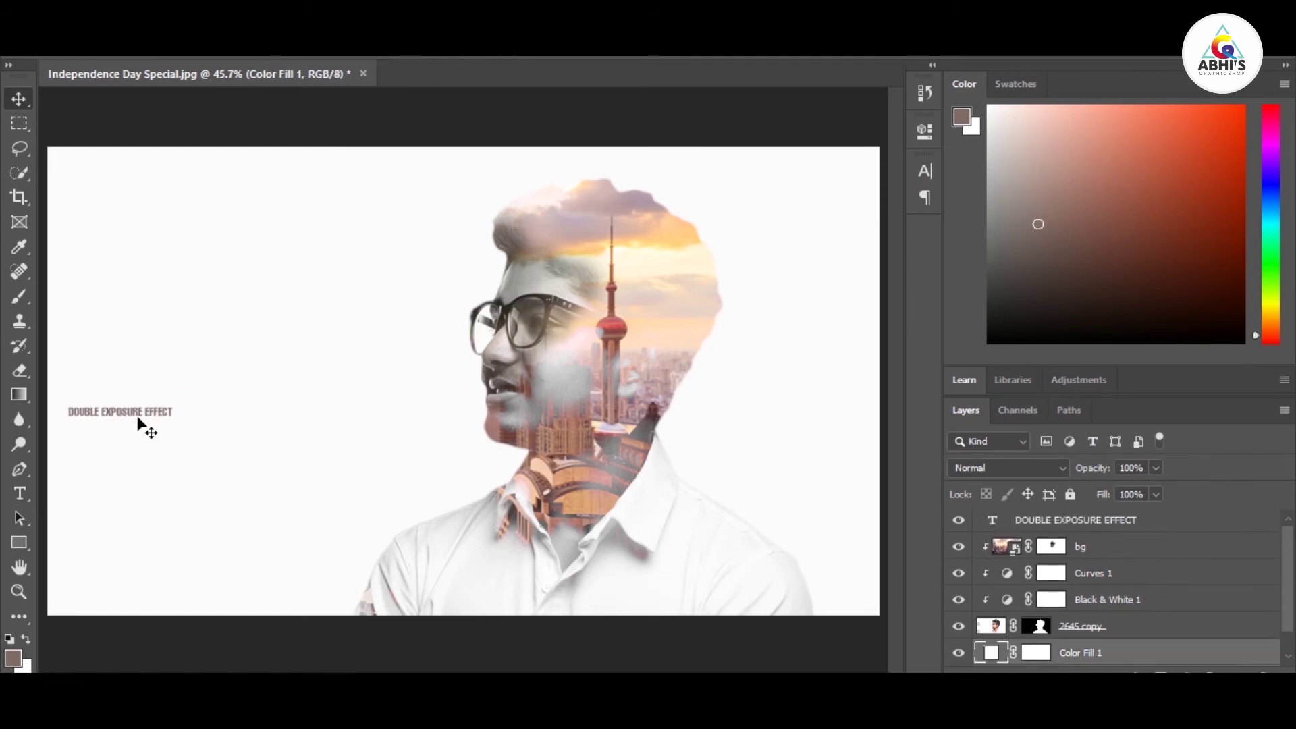
Free Transform the DOUBLE EXPOSURE EFFECT text larger across the left side
left_click(1152, 529)
key("ctrl+t")
left_click_drag(179, 402, 589, 243)
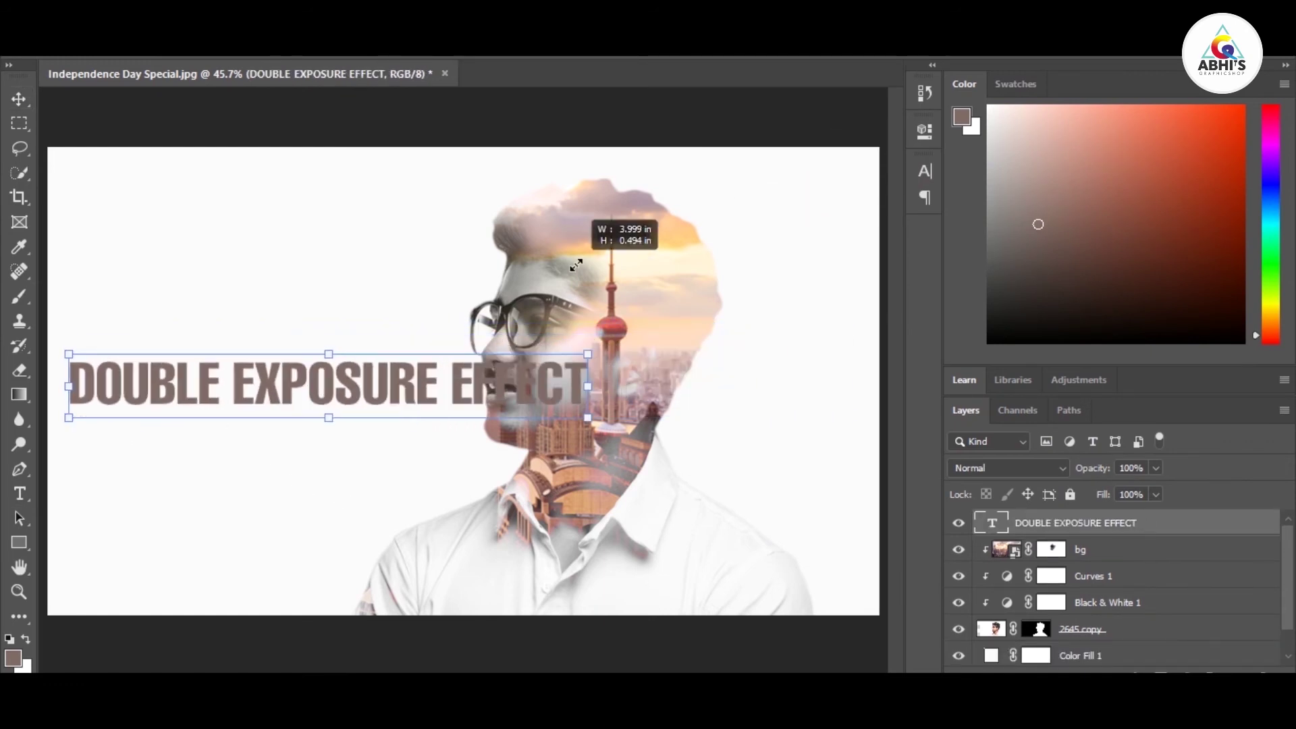
key("Return")
Break the title into three lines: DOUBLE, EXPOSURE, EFFECT
key("t")
left_click(232, 384)
key("Return")
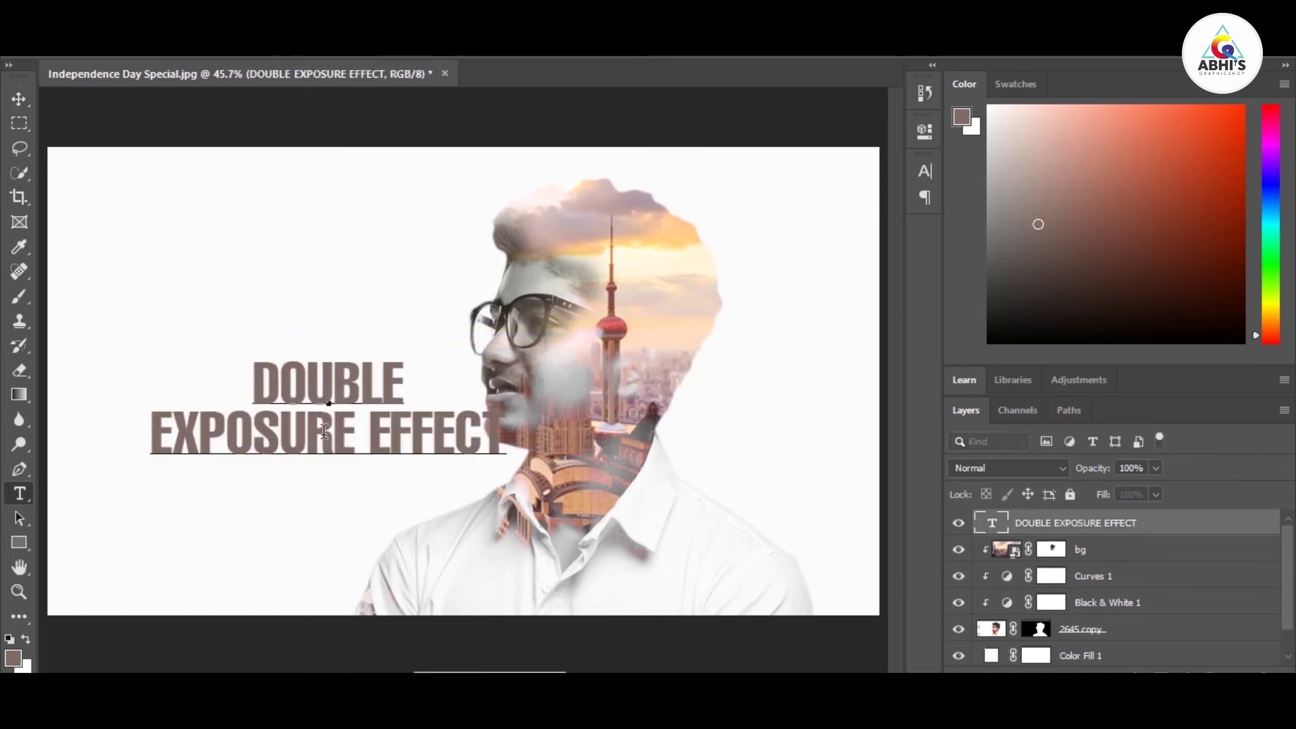
key("Return")
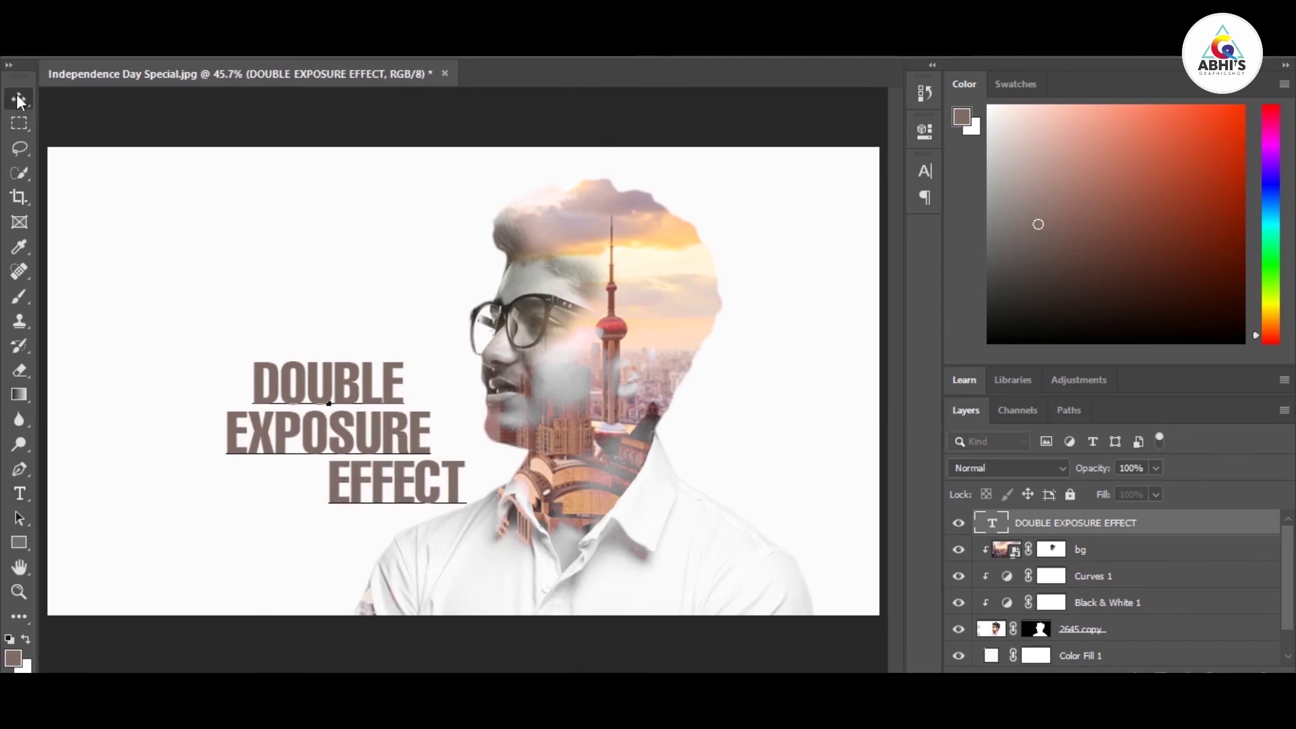
key("ctrl+Return")
Left-align all three title lines
double_click(321, 405)
left_click(248, 371)
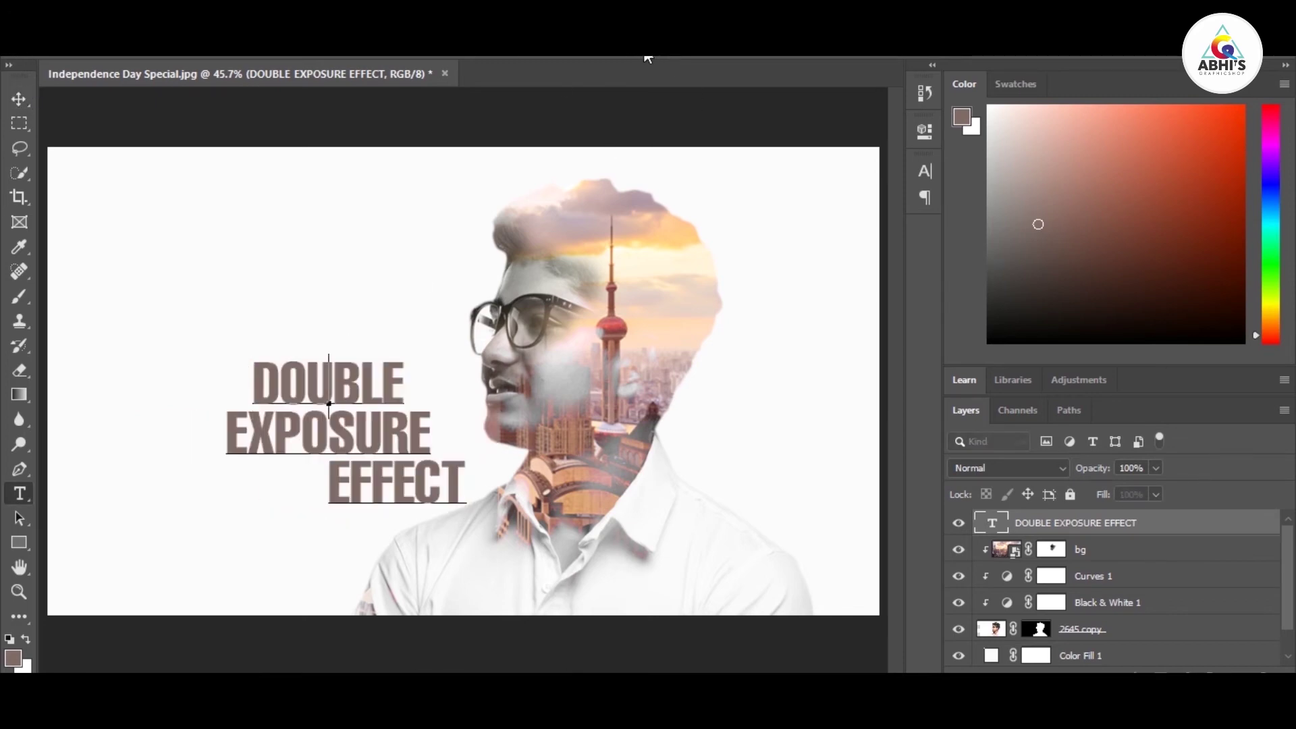
key("ctrl+shift+l")
key("ctrl+shift+r")
key("ctrl+a")
key("ctrl+shift+r")
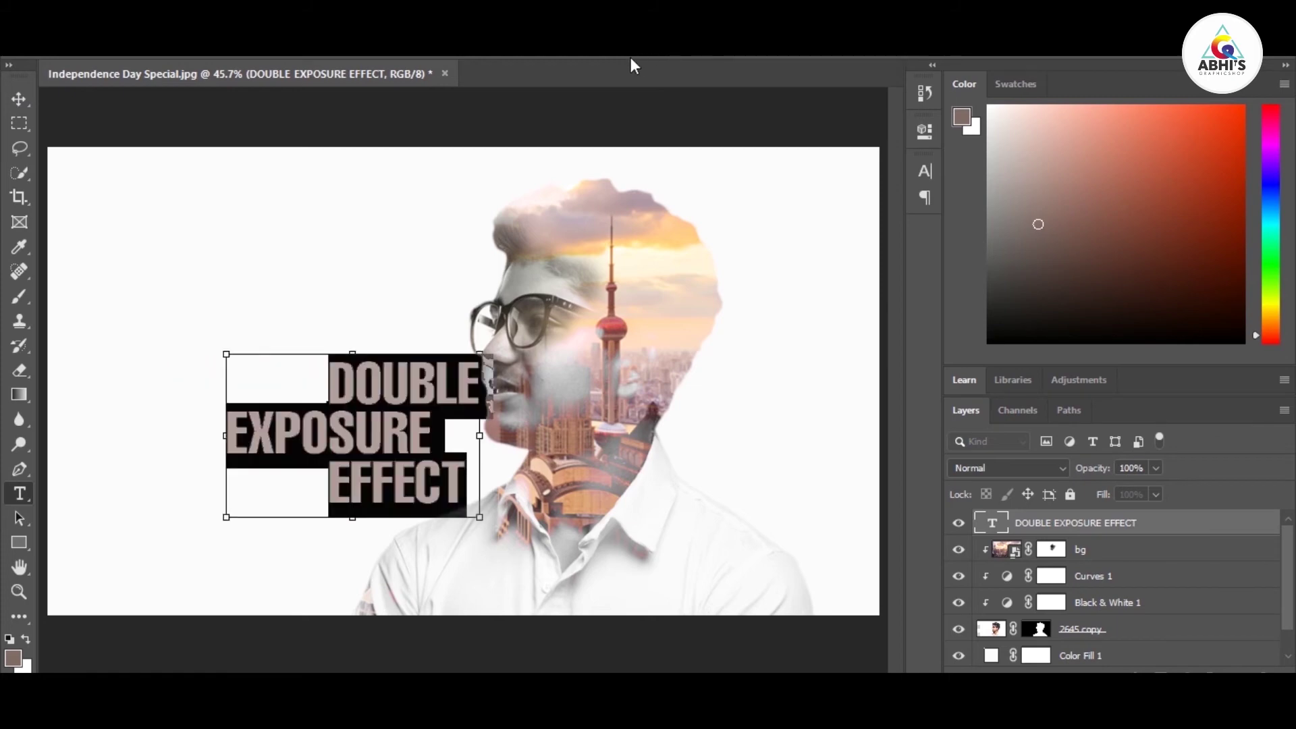
key("ctrl+shift+l")
key("ctrl+Return")
Enlarge the title block and position it in the canvas's lower-left
left_click_drag(389, 400, 186, 333)
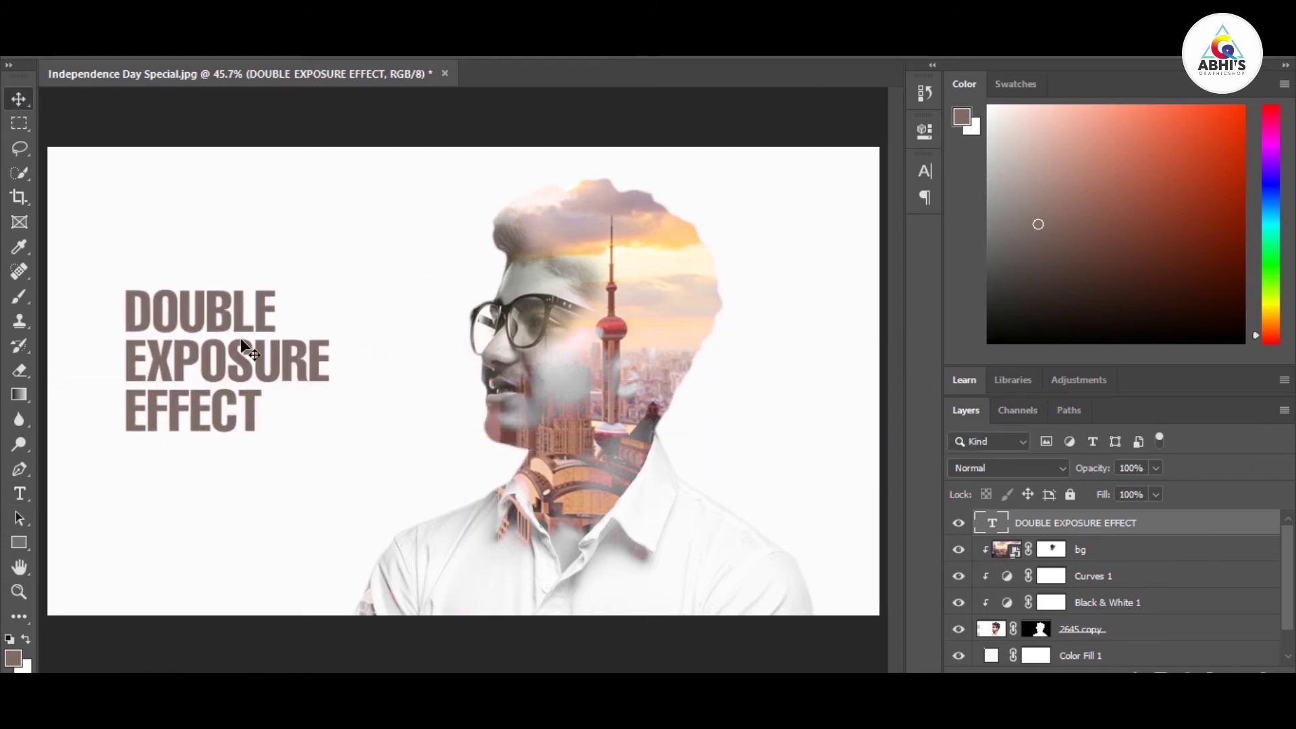
key("ctrl+t")
left_click_drag(363, 322, 390, 310)
left_click_drag(301, 380, 288, 428)
key("Return")
double_click(379, 376)
left_click(19, 101)
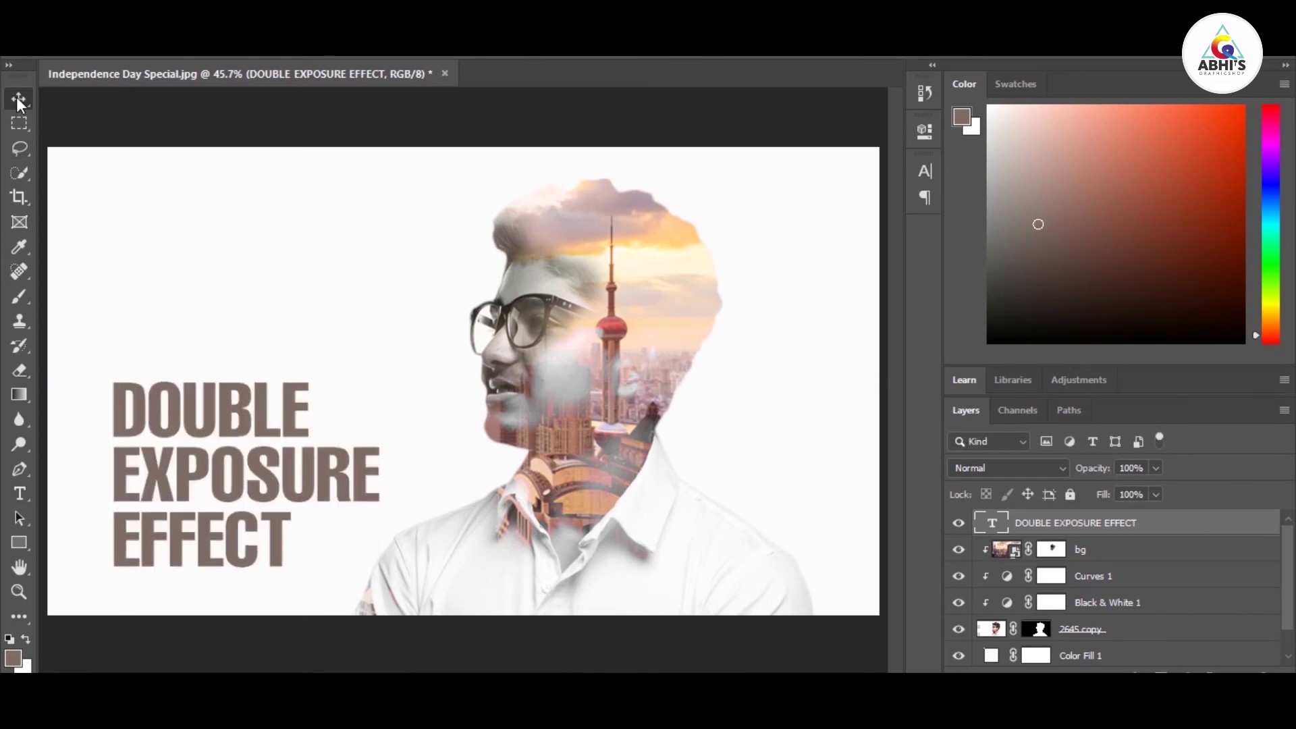
Fade the title to 20% opacity and Alt-drag a copy upward
key("2")
left_click(370, 310)
left_click(146, 401)
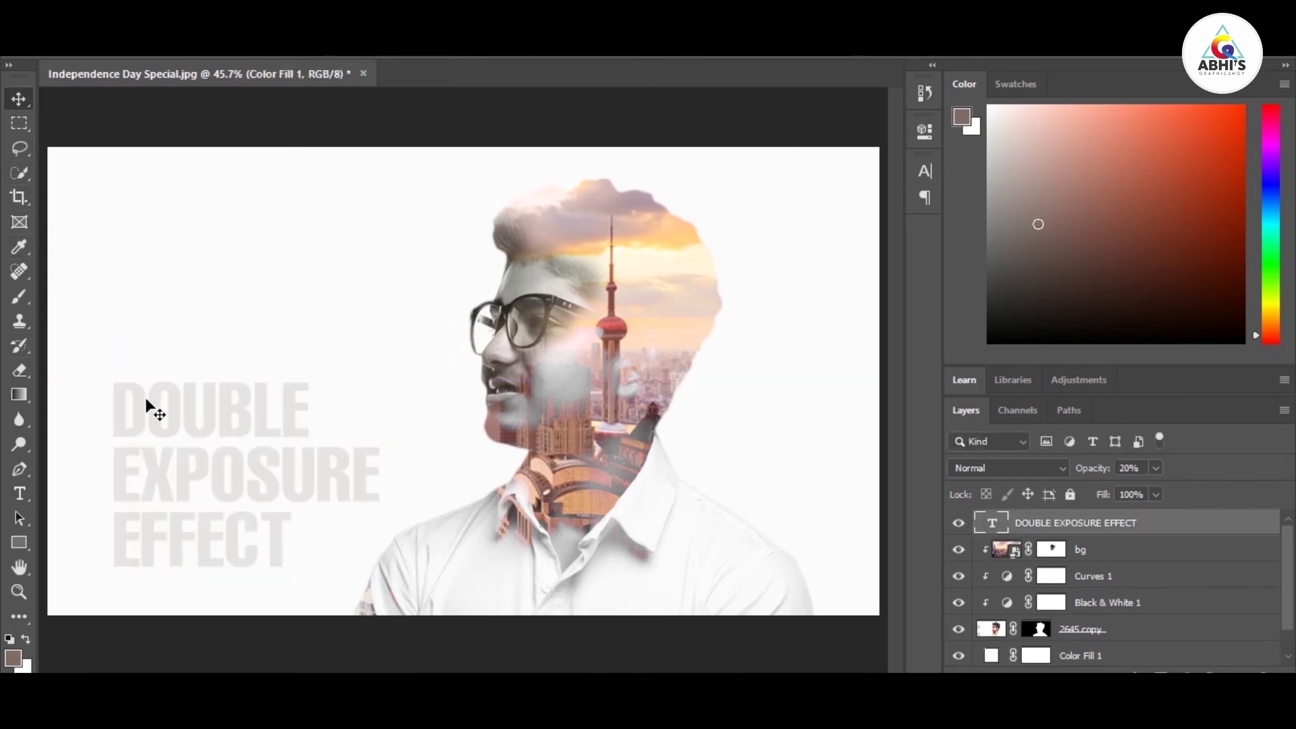
left_click_drag(145, 401, 161, 260)
Retype the copy as EASY and enlarge it to span most of the canvas
key("t")
double_click(162, 256)
key("ctrl+a")
type("W")
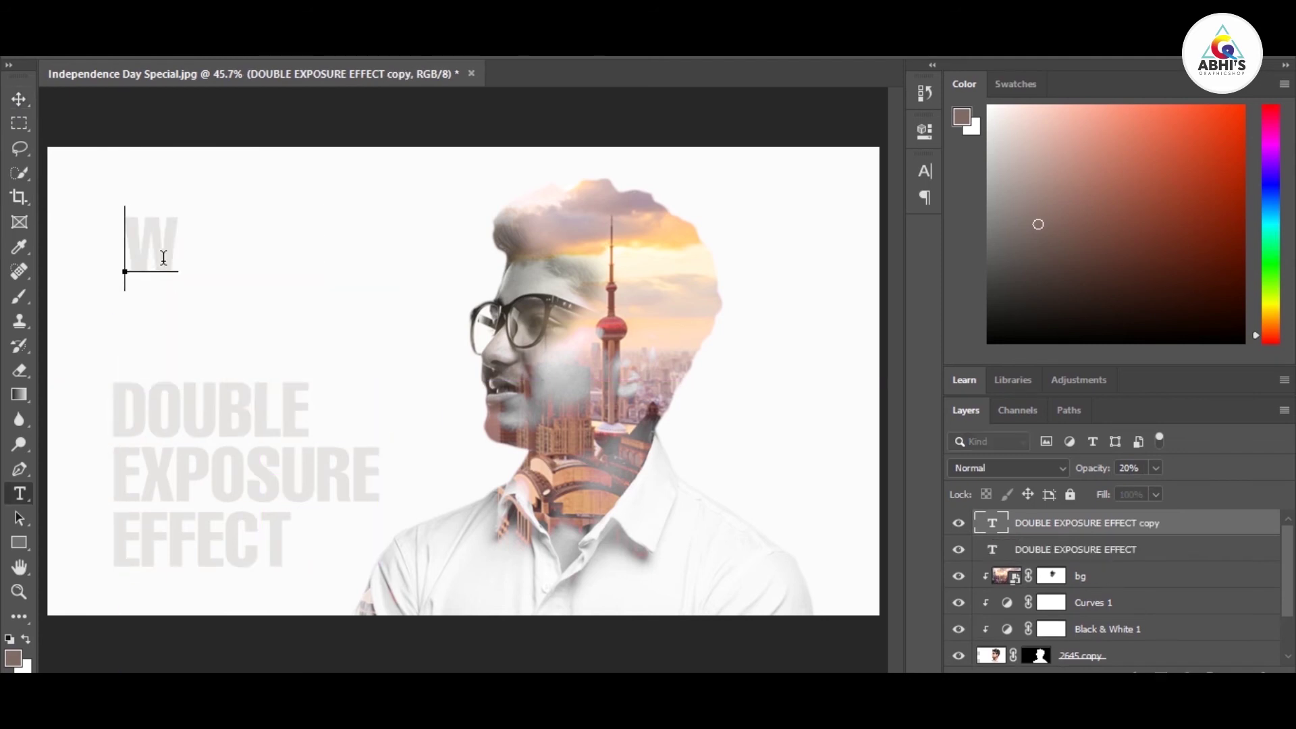
key("BackSpace")
type("EASY")
left_click(14, 100)
key("ctrl+t")
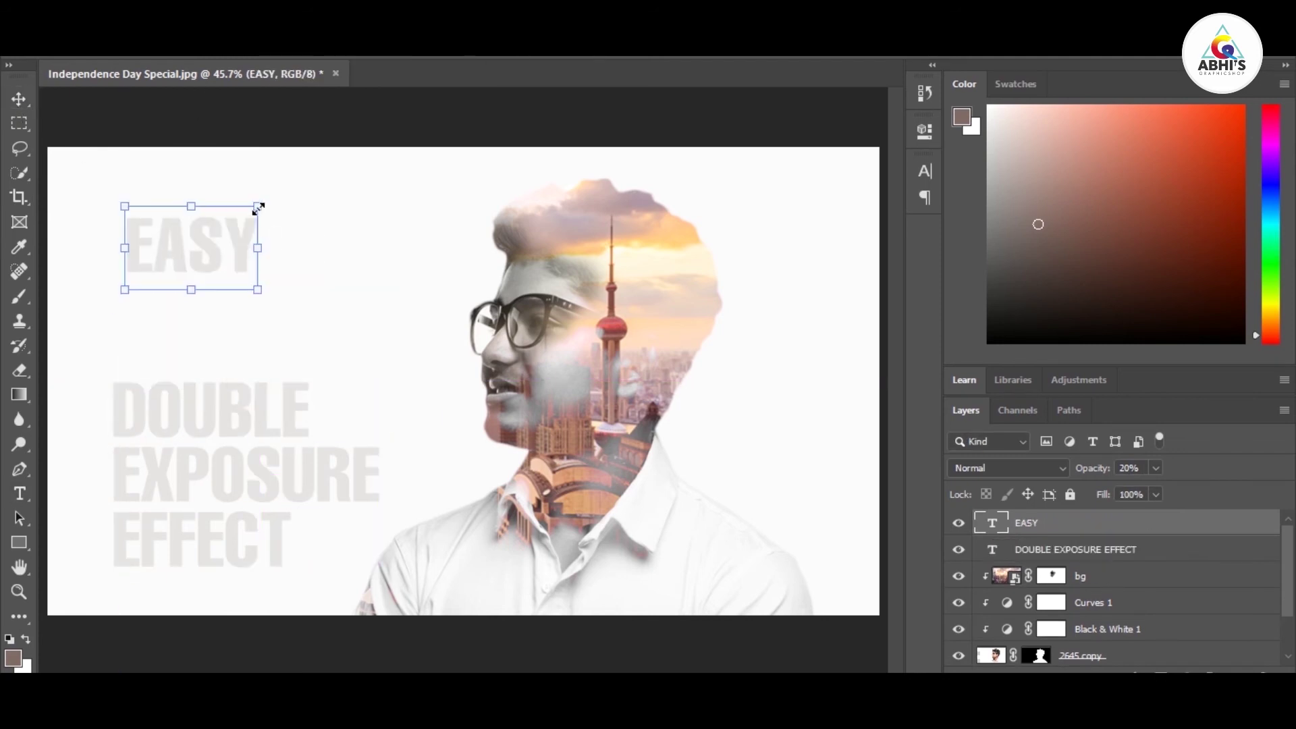
mouse_move(258, 208)
left_mouse_down()
mouse_move(732, 259)
mouse_move(687, 379)
mouse_move(703, 400)
left_mouse_up()
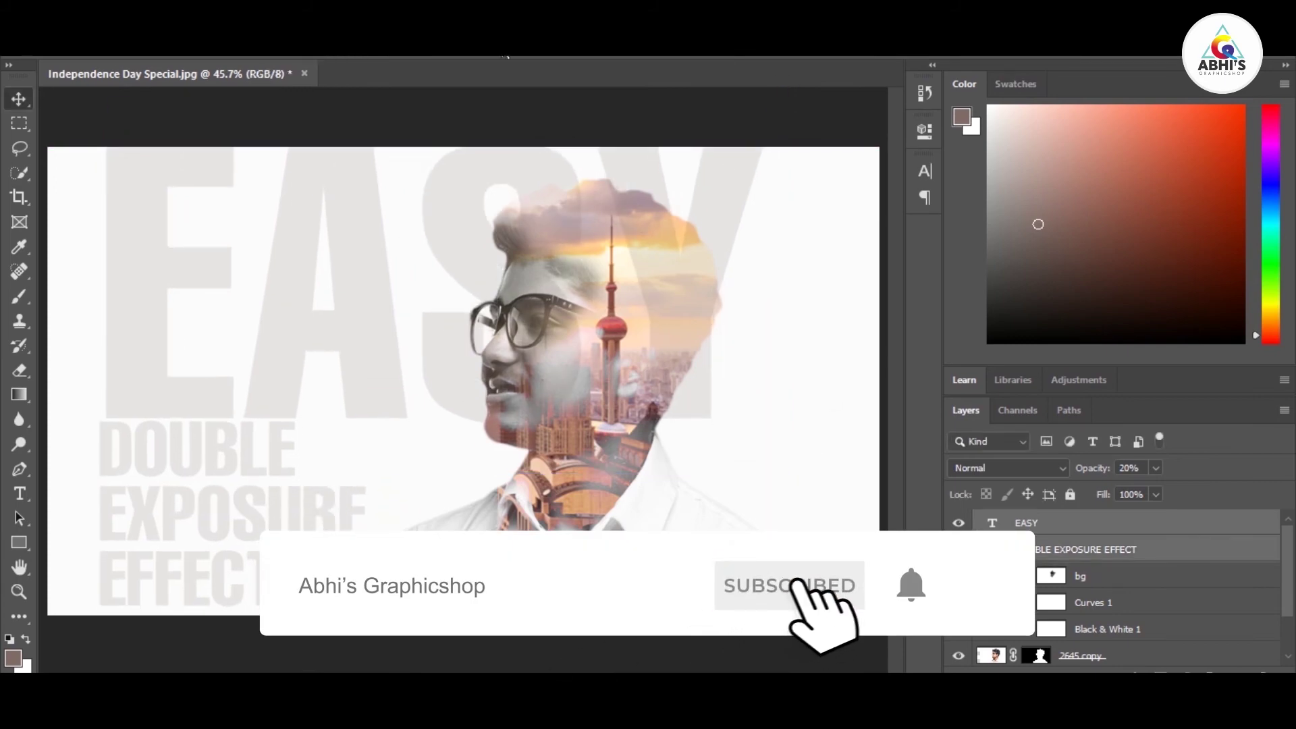
Nudge DOUBLE EXPOSURE EFFECT left and move the EASY layer below the portrait layer
left_click_drag(145, 448, 142, 448)
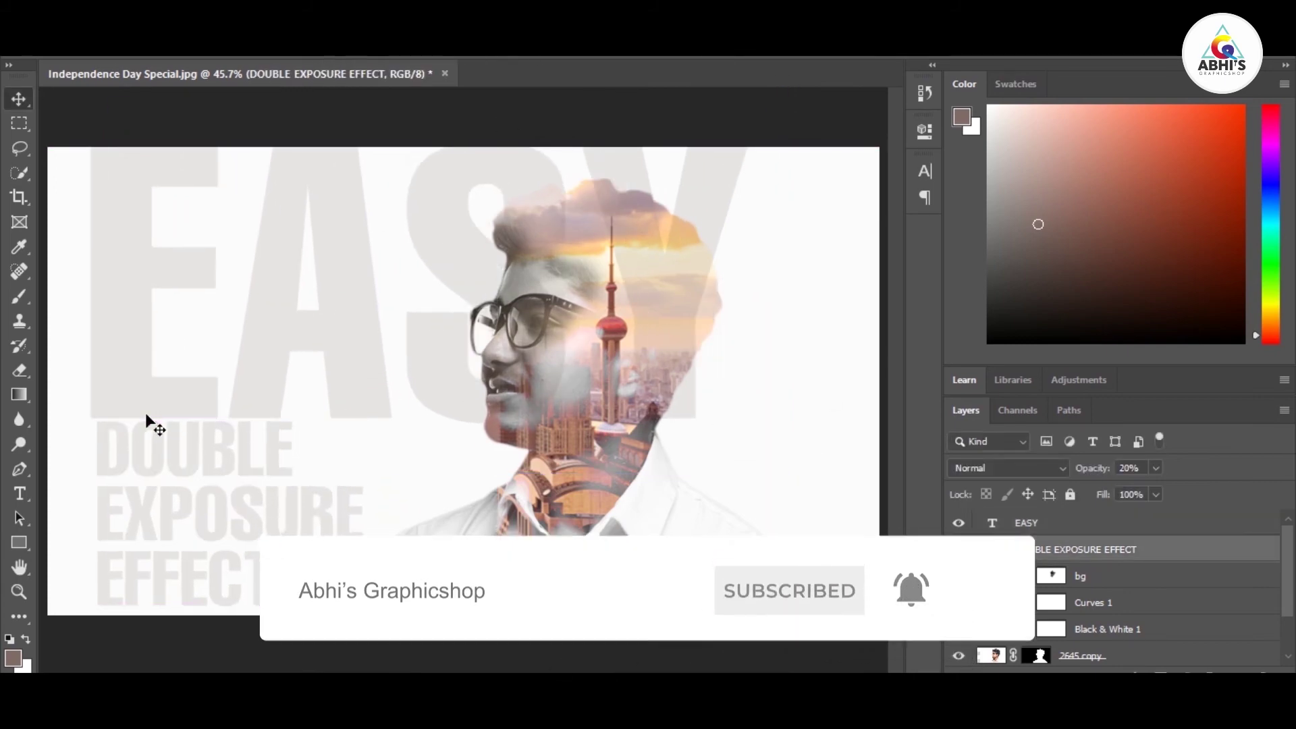
key("shift+Left")
key("Left")
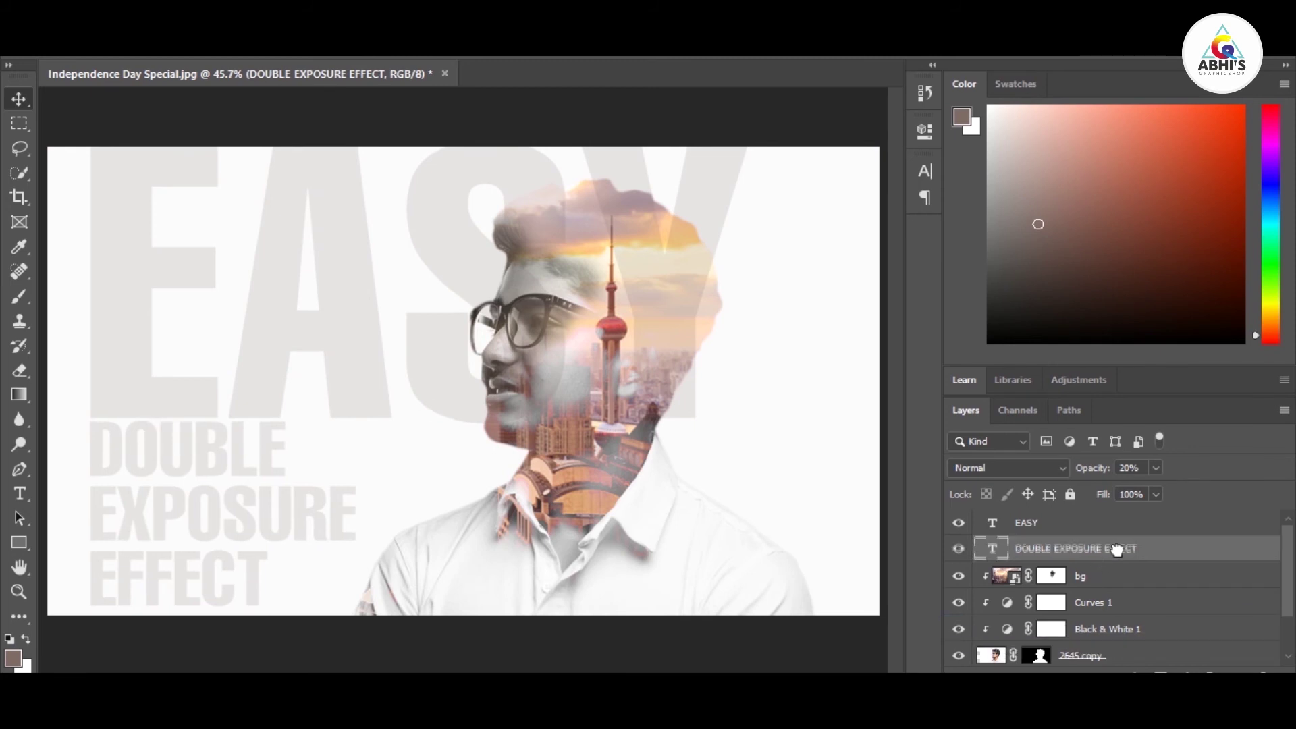
left_click_drag(1068, 526, 1086, 639)
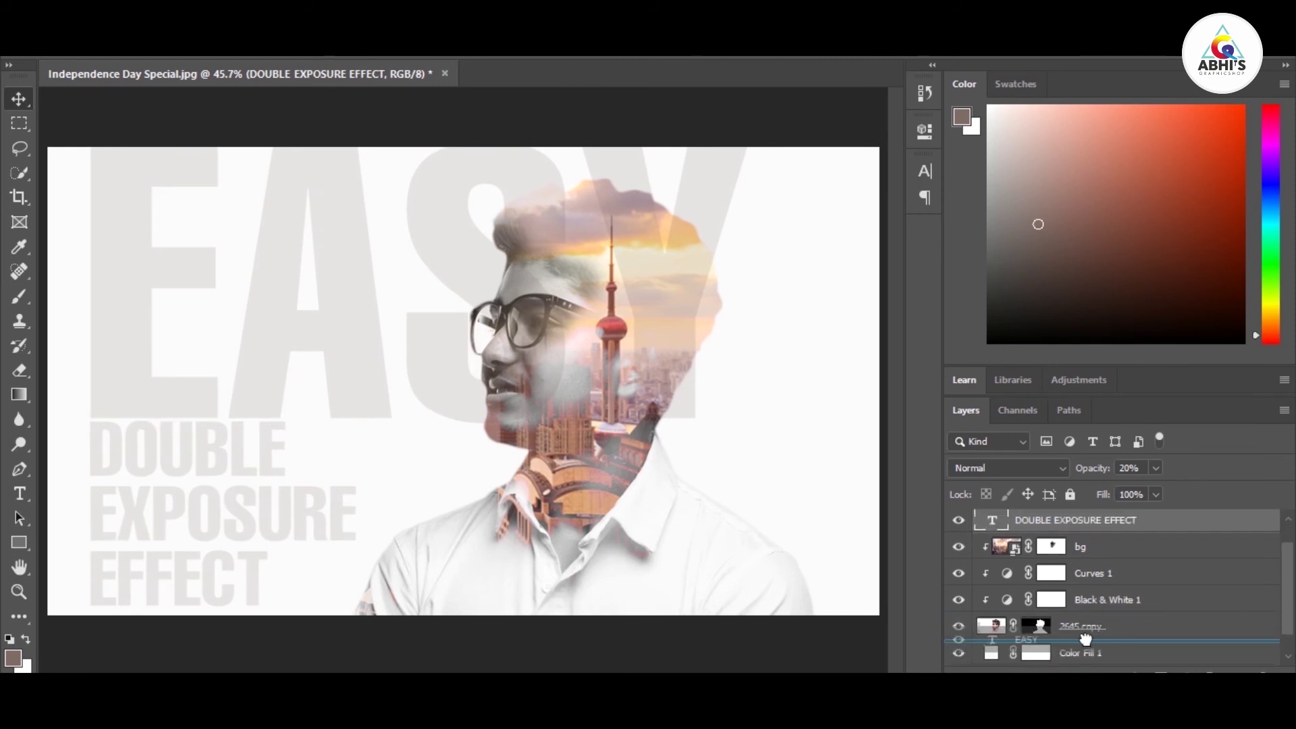
Stretch EASY horizontally in the Character settings
double_click(654, 366)
left_click(924, 171)
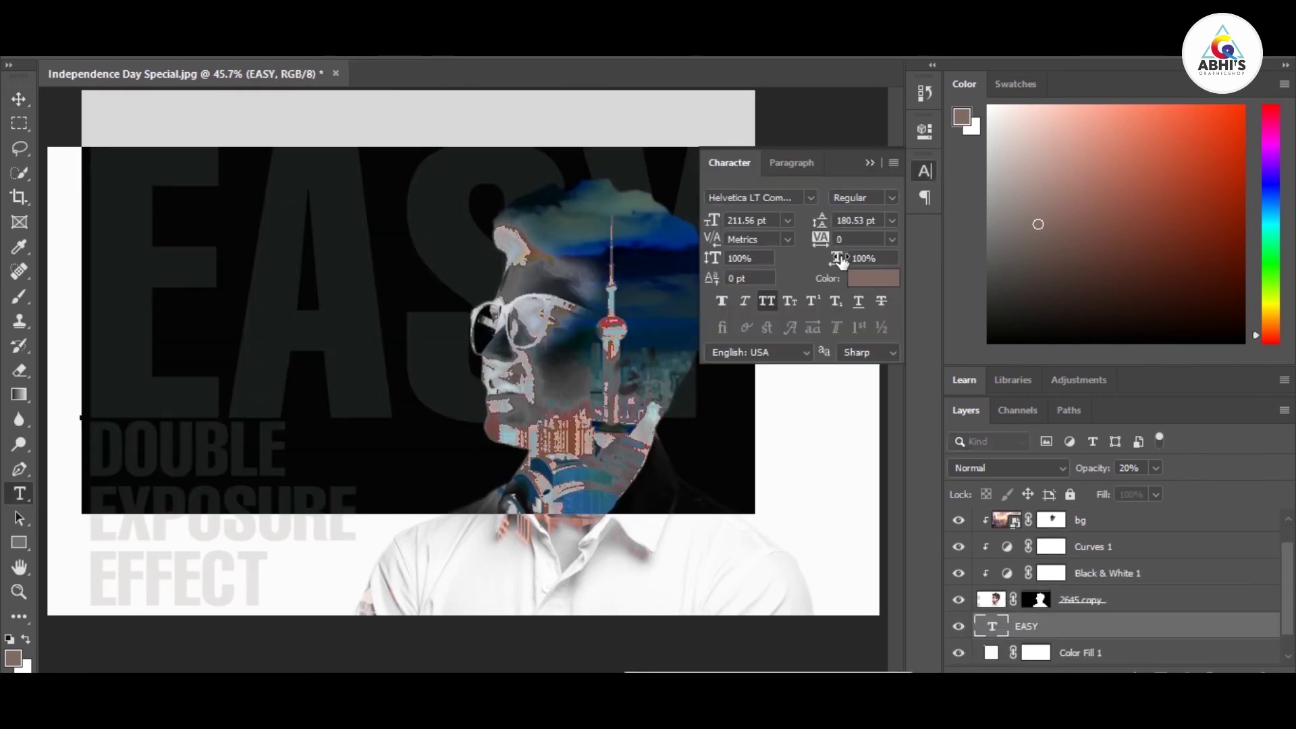
left_click_drag(841, 262, 878, 261)
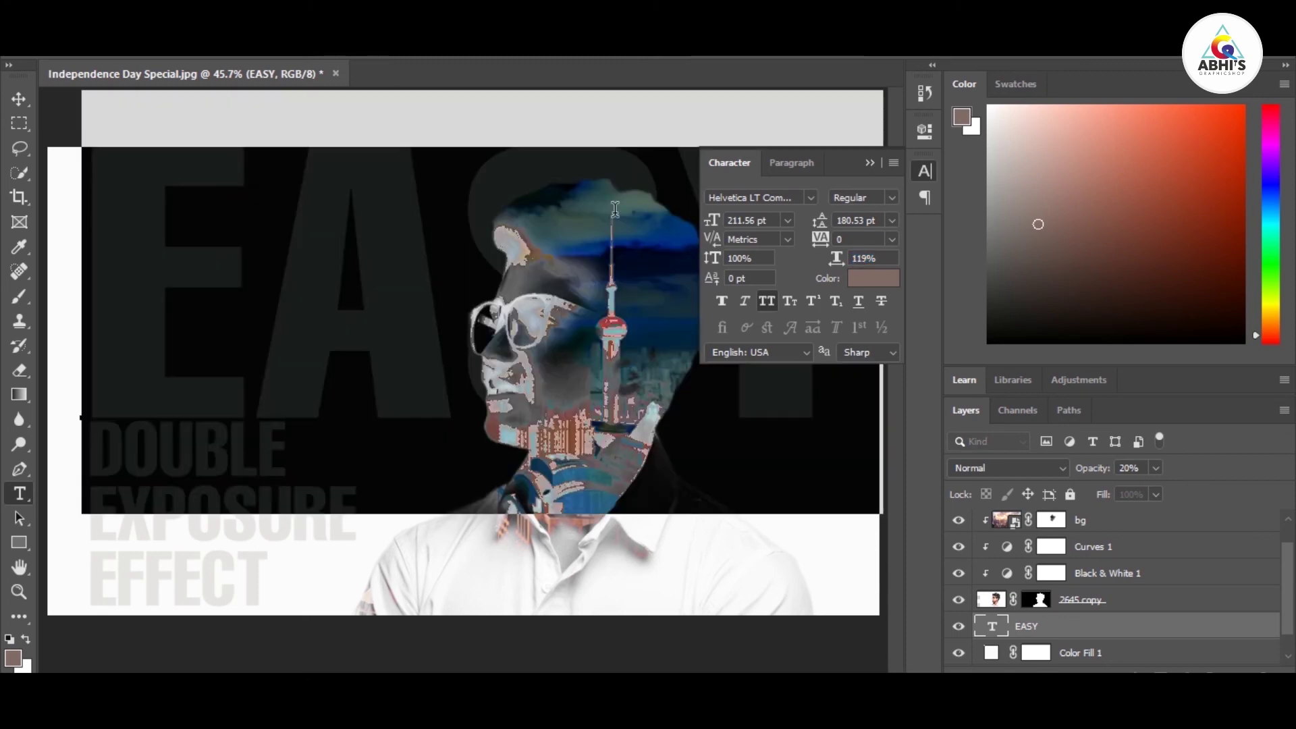
left_click(925, 171)
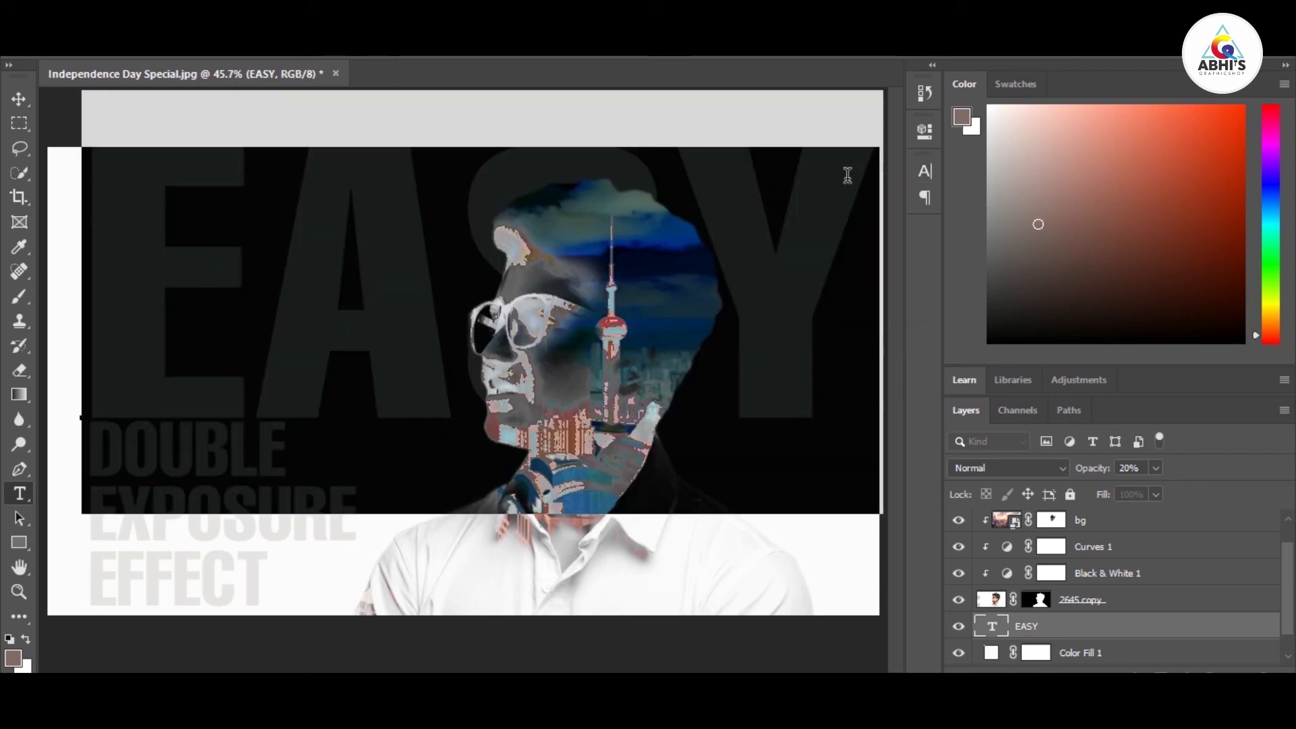
left_click(19, 99)
Scale EASY down and place it in the upper-left behind the man
key("ctrl+t")
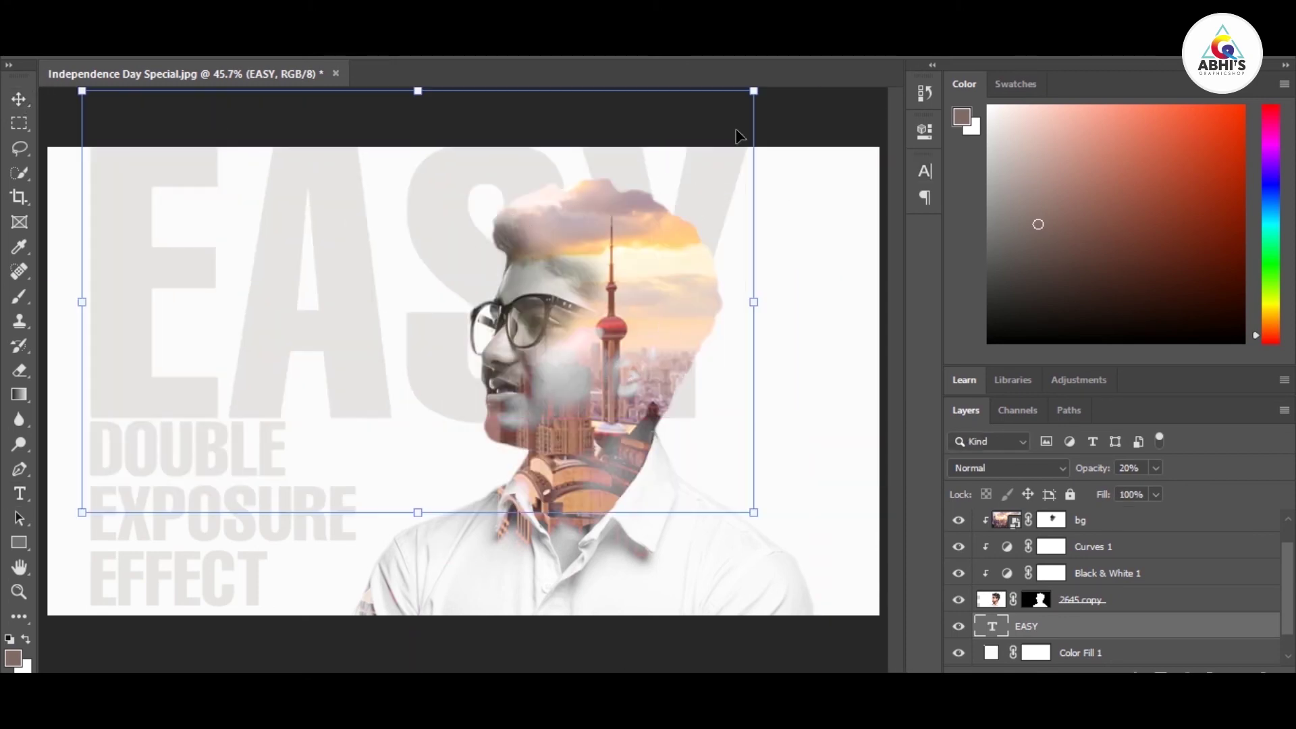
left_click_drag(752, 87, 476, 265)
left_click_drag(324, 334, 326, 287)
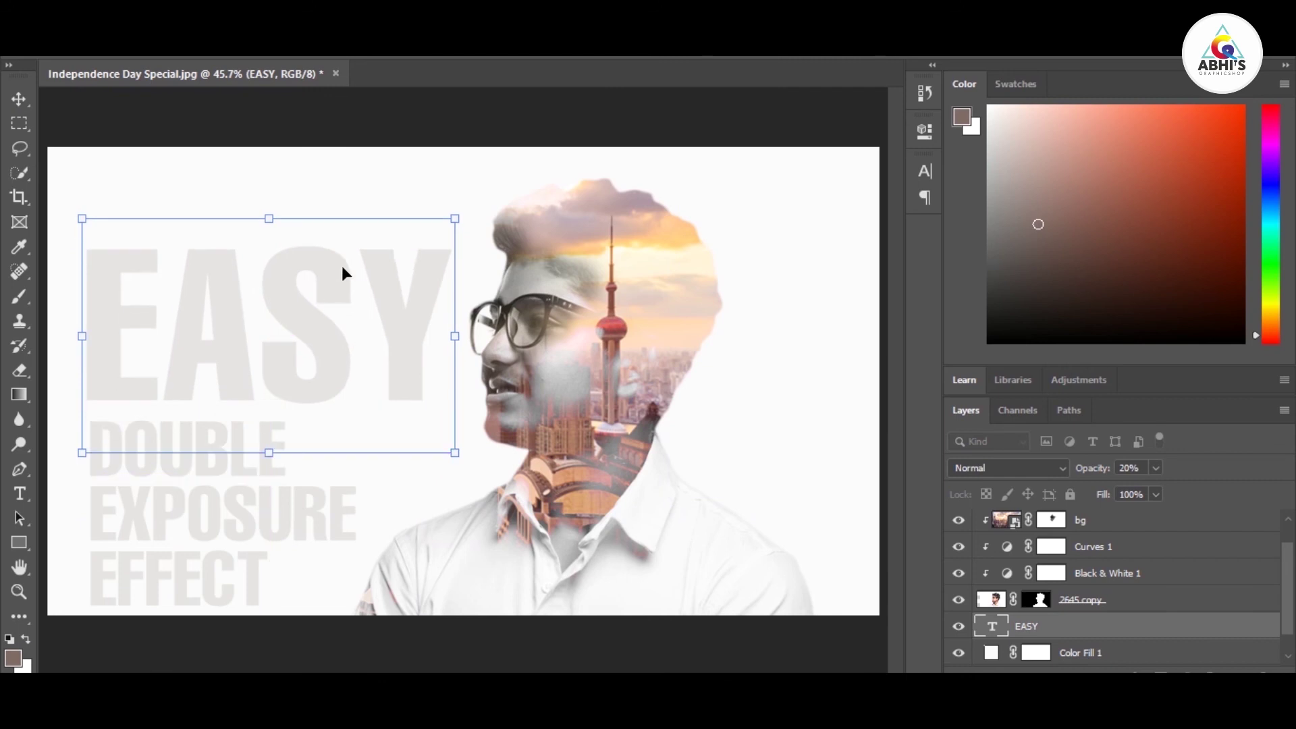
key("shift+Right")
key("shift+Right")
key("Down")
key("Return")
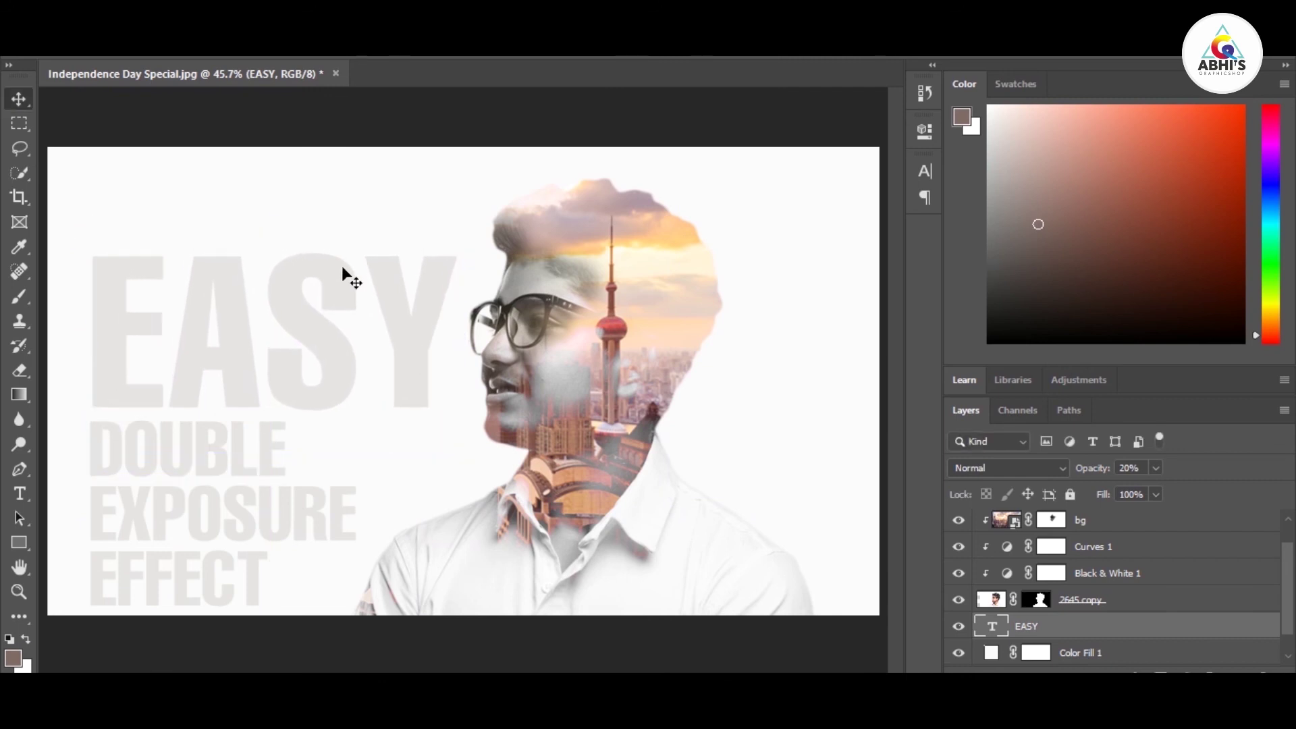
Fade the EASY layer to low opacity and shift the title up slightly
key("0")
key("1")
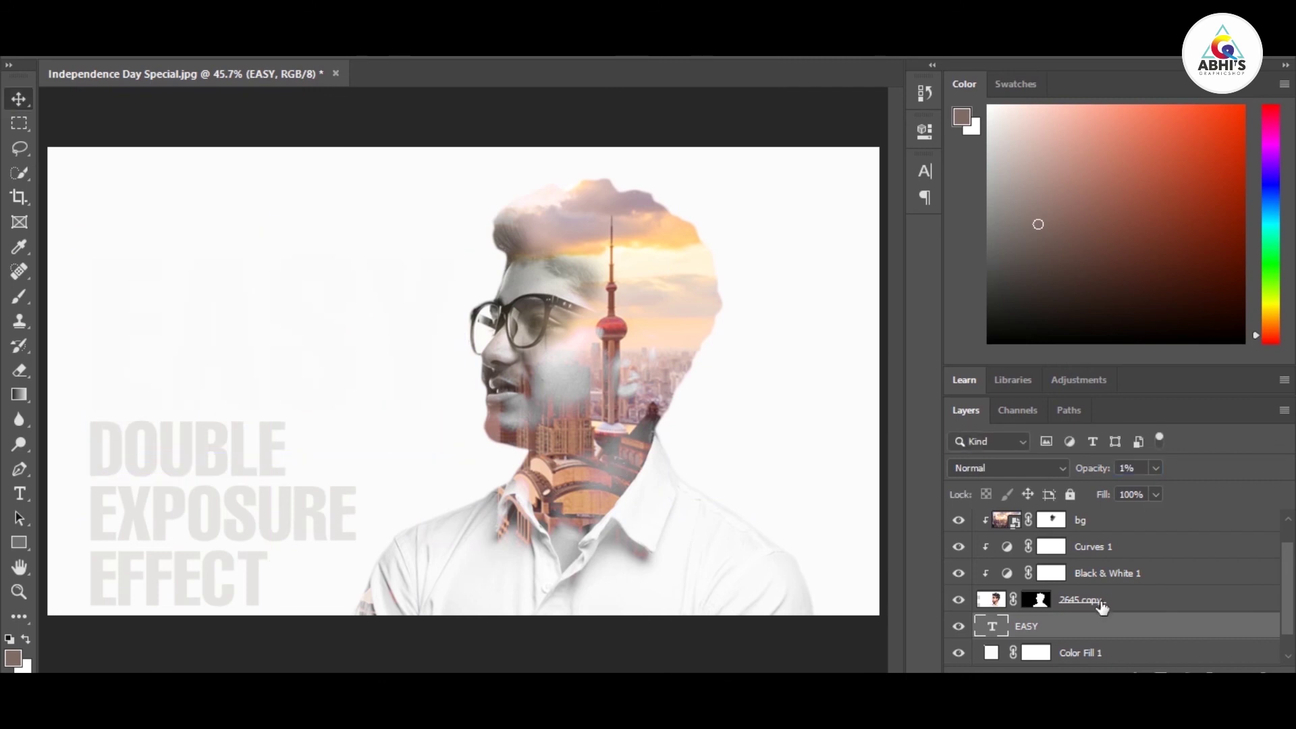
key("2")
left_click_drag(235, 432, 233, 419)
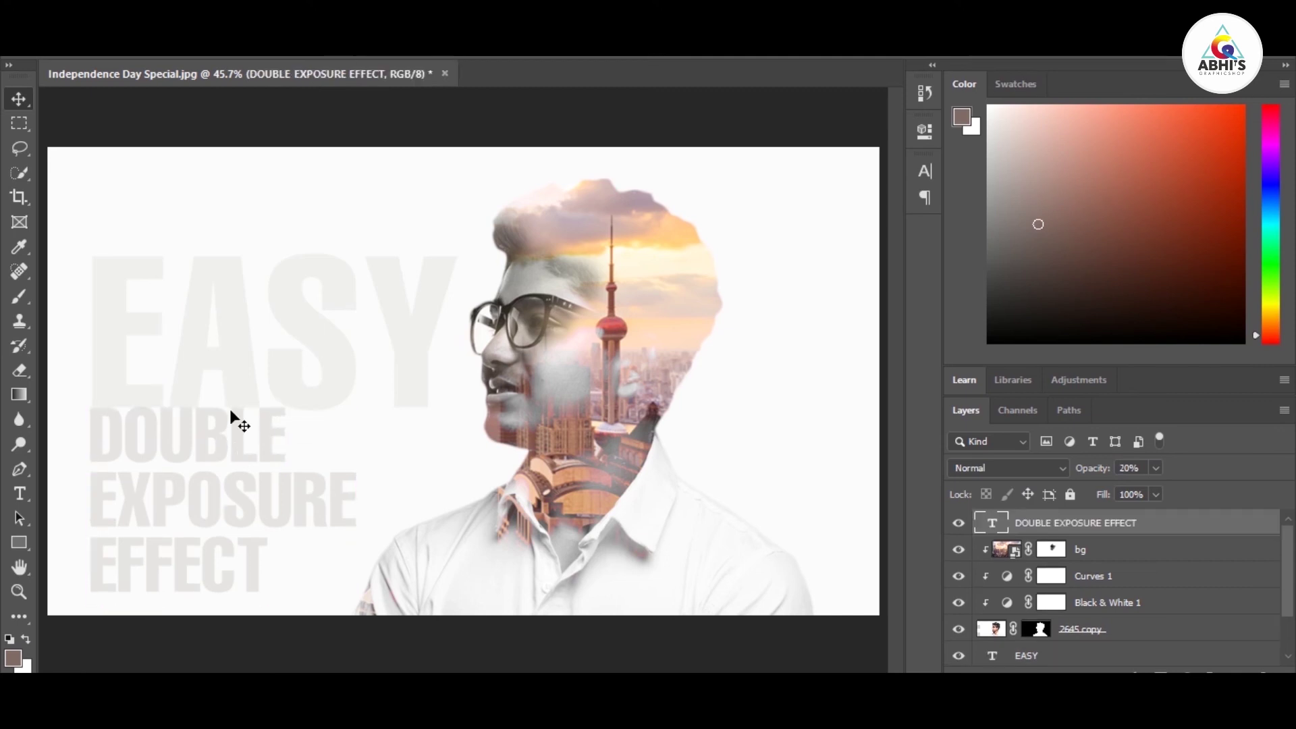
left_click(1167, 654)
Tint EASY light red and set DOUBLE EXPOSURE EFFECT in Helvetica CE 35 Thin
double_click(997, 655)
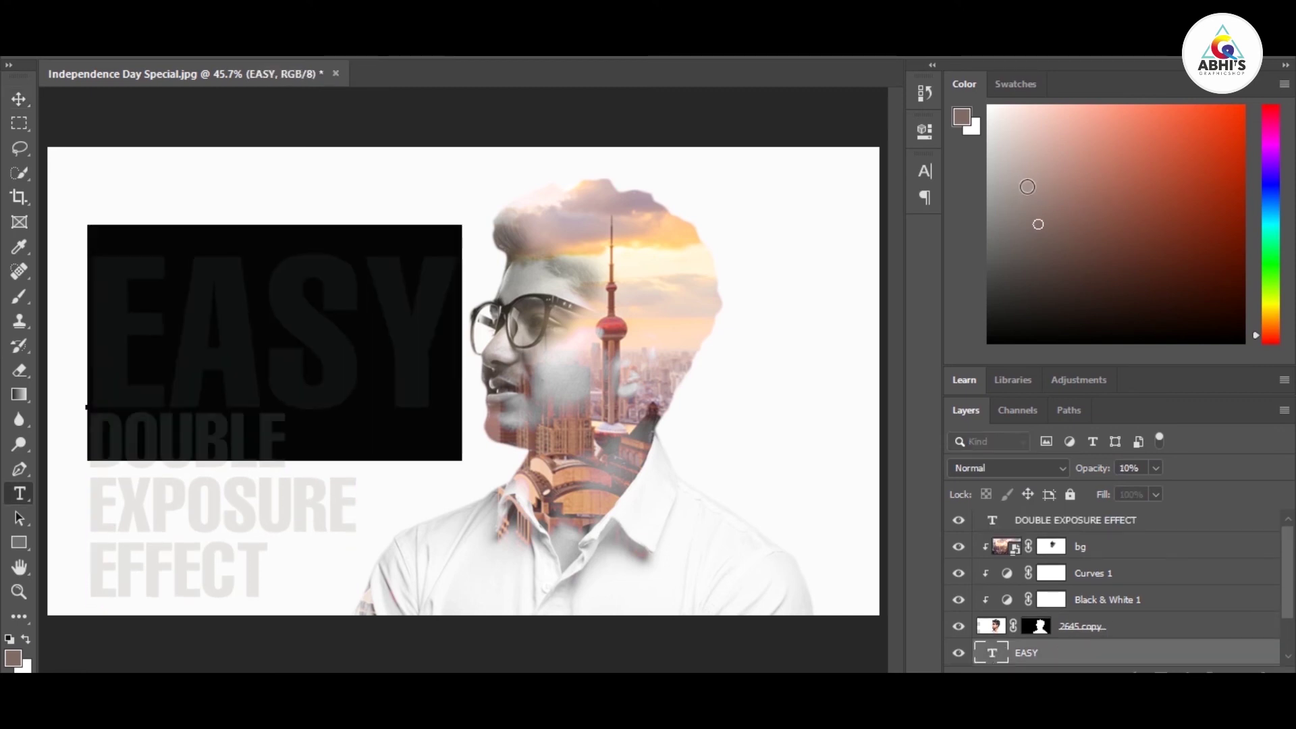
key("ctrl+Return")
left_click(127, 414)
key("ctrl+a")
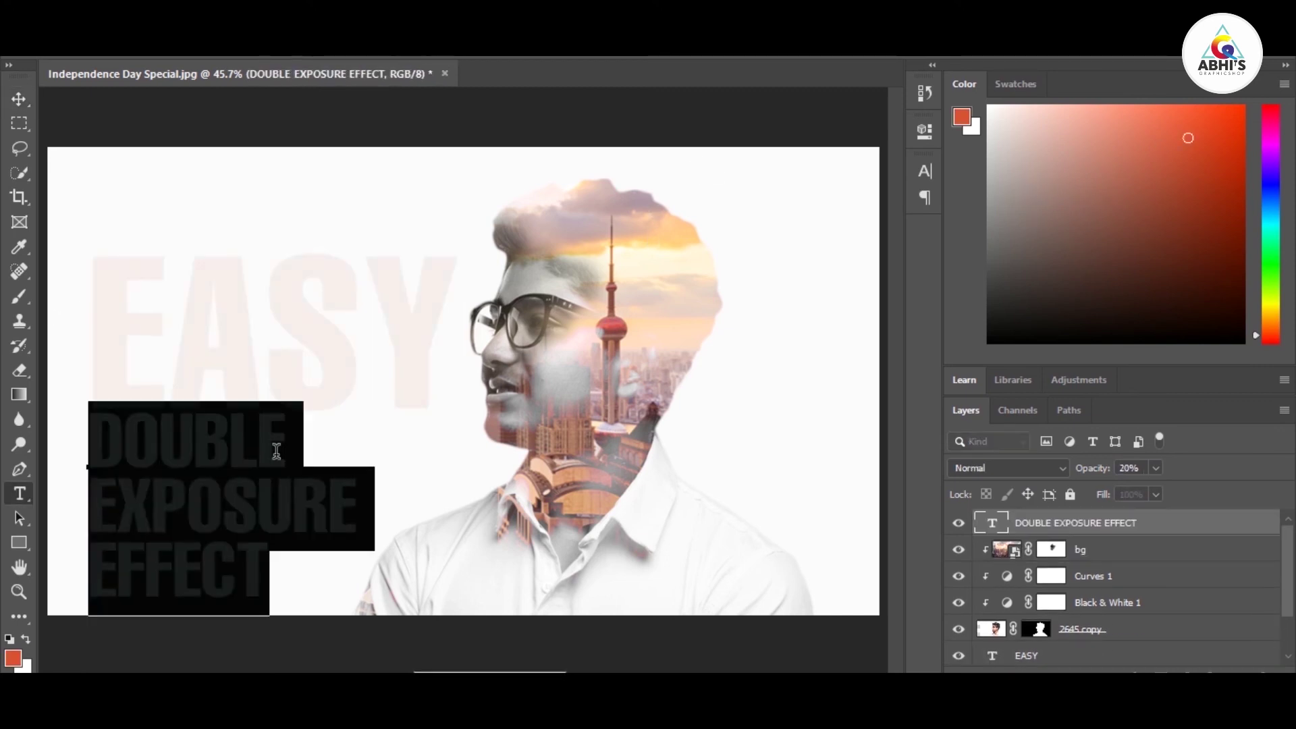
left_click(241, 57)
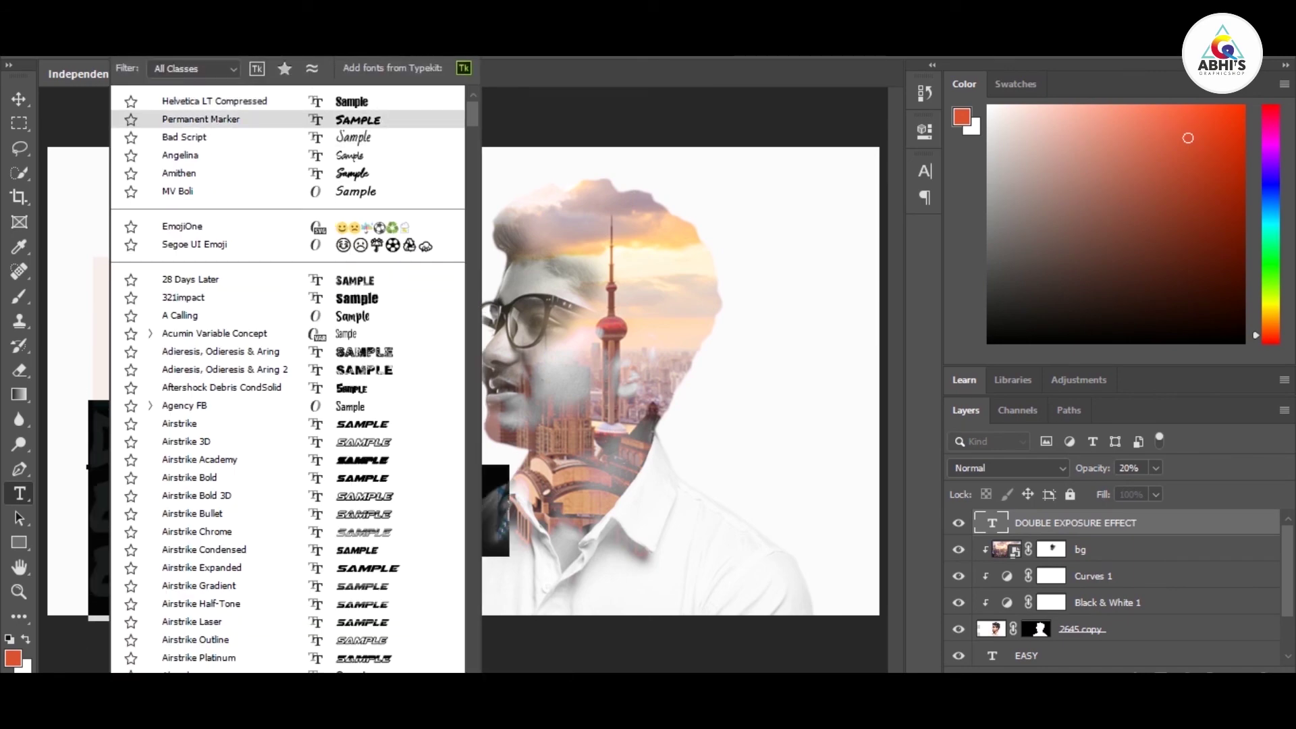
scroll(315, 418, "down", 10)
left_click(372, 210)
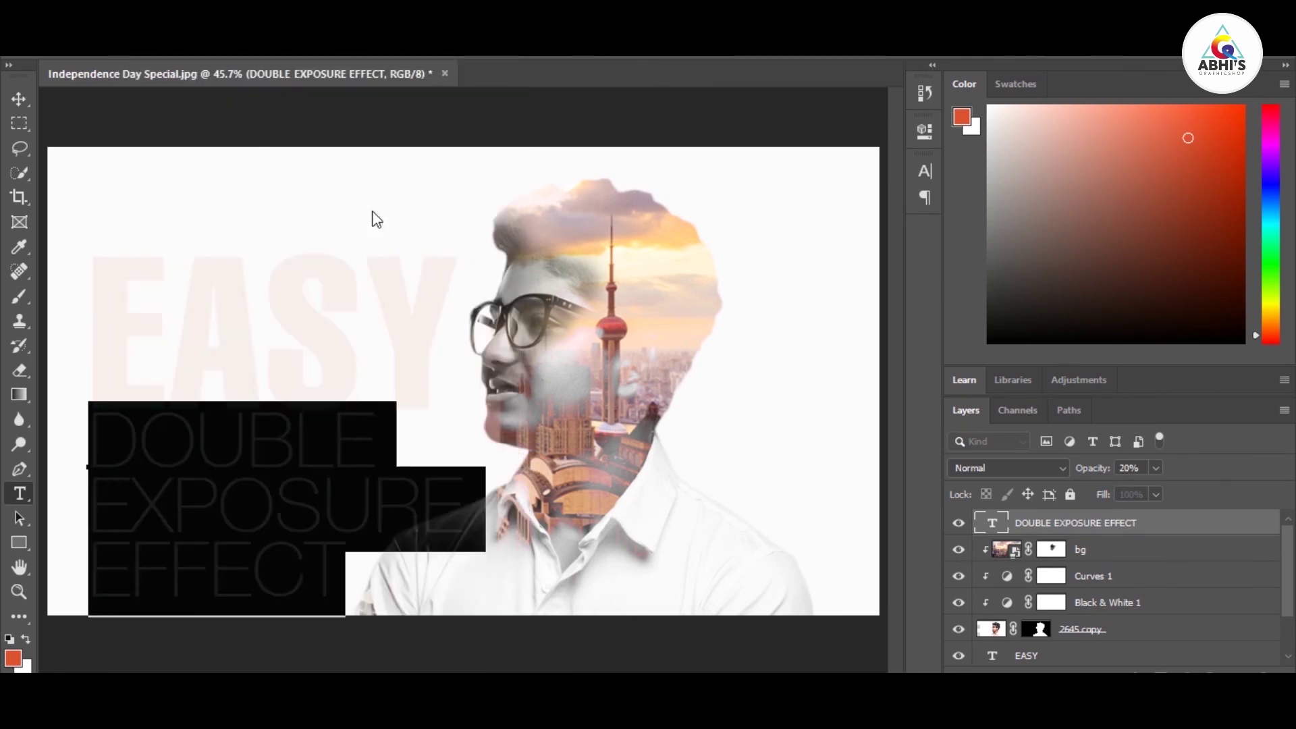
left_click(19, 98)
Shrink the title into a smaller block, nudge it right, and hide the city bg layer
mouse_move(468, 483)
left_mouse_down()
mouse_move(313, 491)
mouse_move(270, 479)
left_mouse_up()
key("Return")
key("Right")
key("Right")
key("Right")
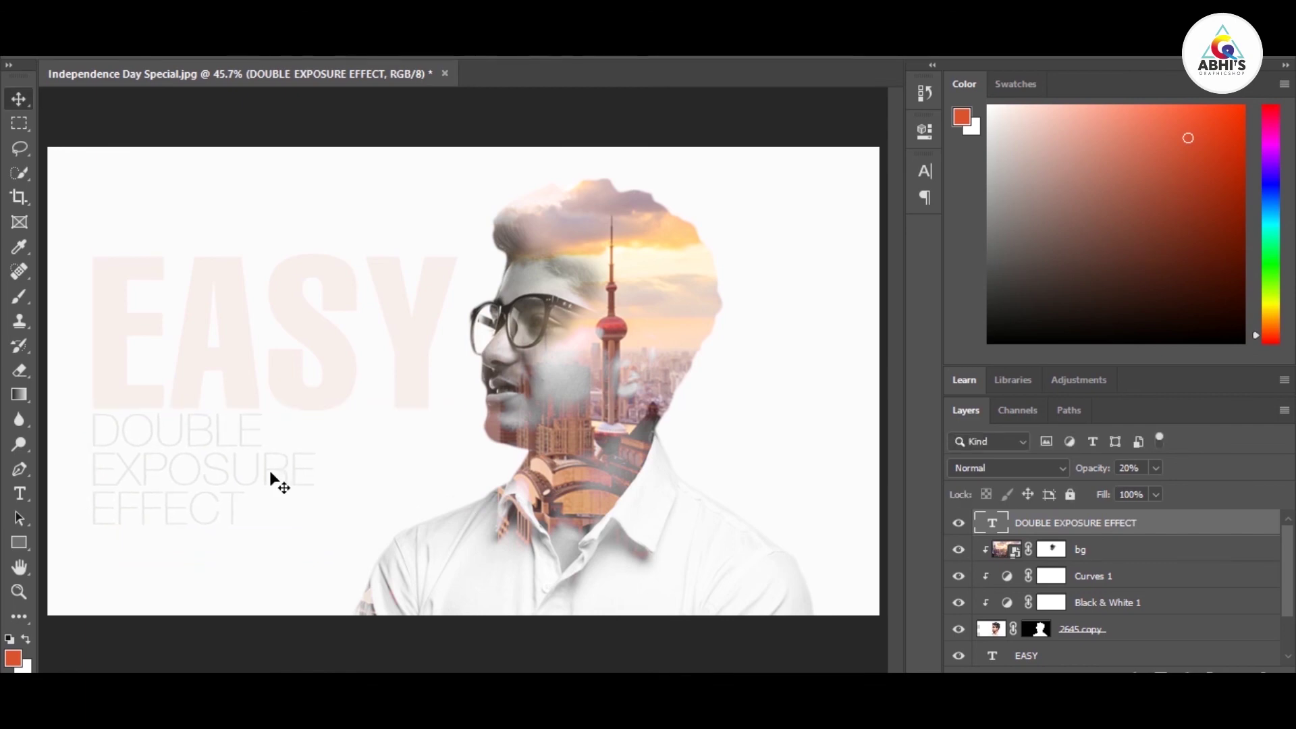
left_click(958, 549)
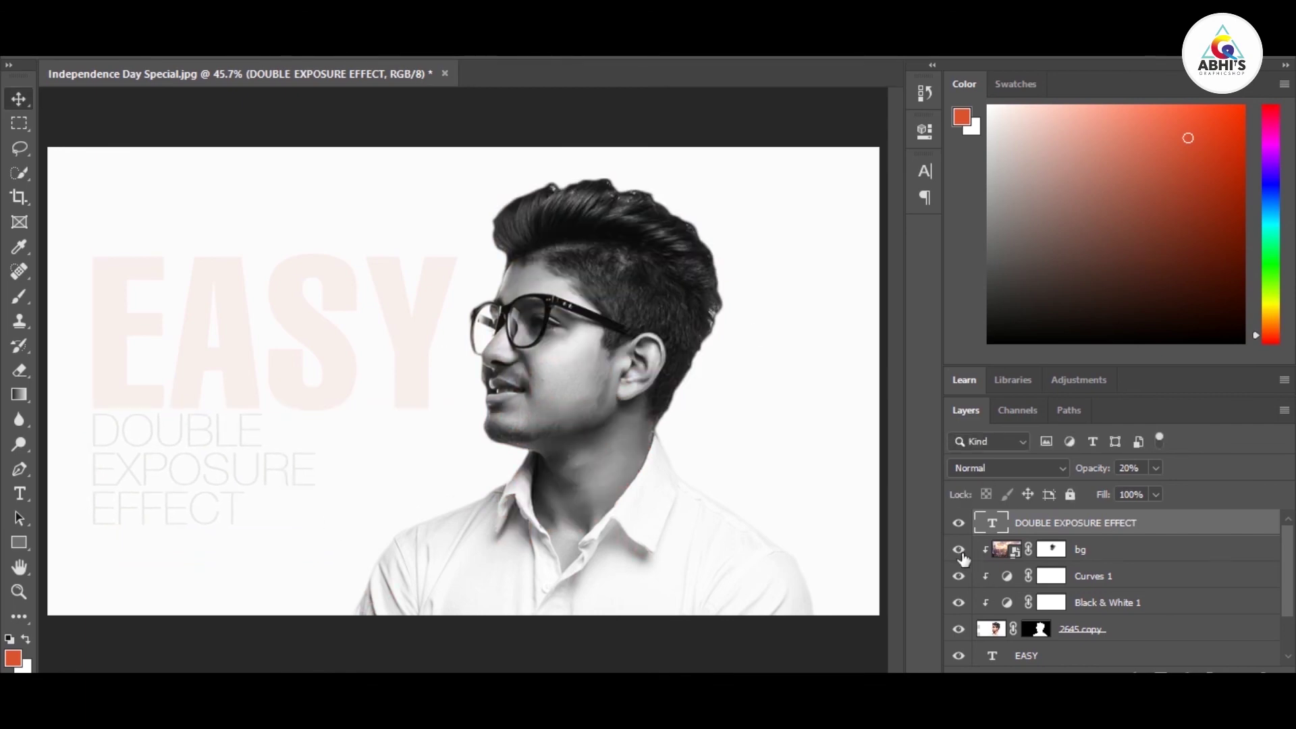
Turn the city bg layer back on to show the skyline inside the head
left_click(958, 550)
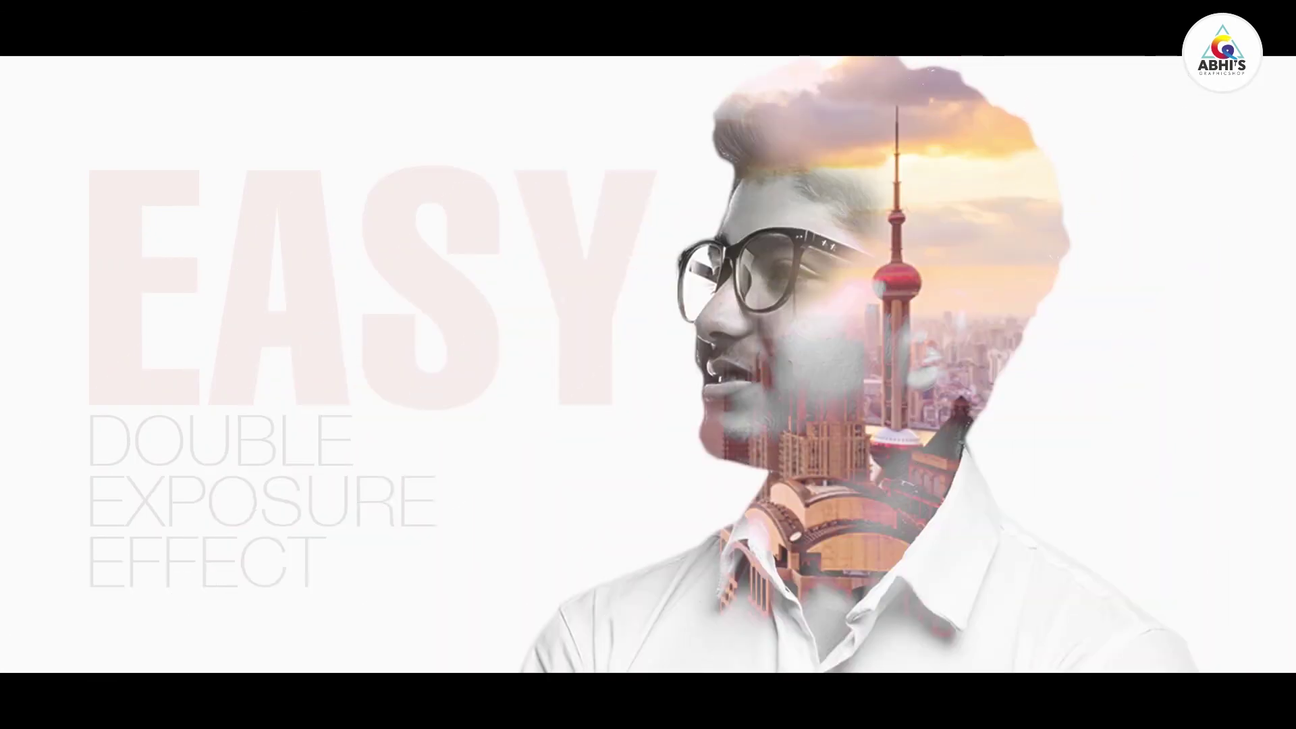